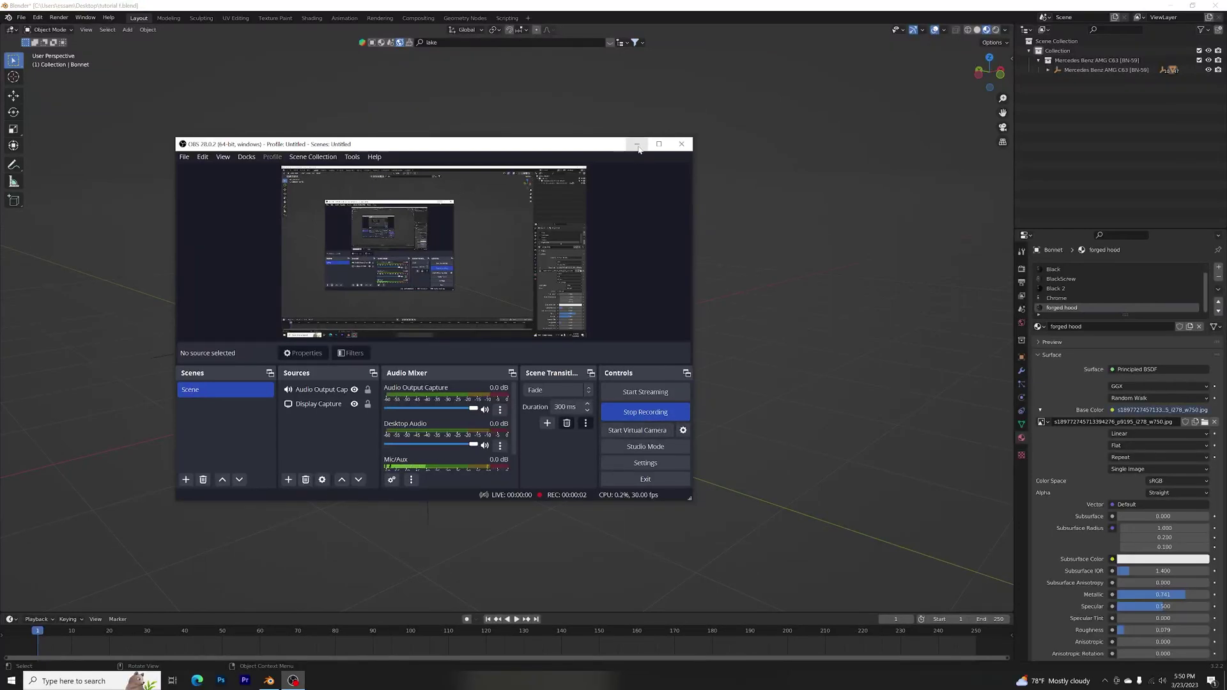
# Step: Minimise the OBS recorder and leave the Mercedes body and bumper deselected, zoomed in
pyautogui.click(638, 146)
pyautogui.click(386, 363)
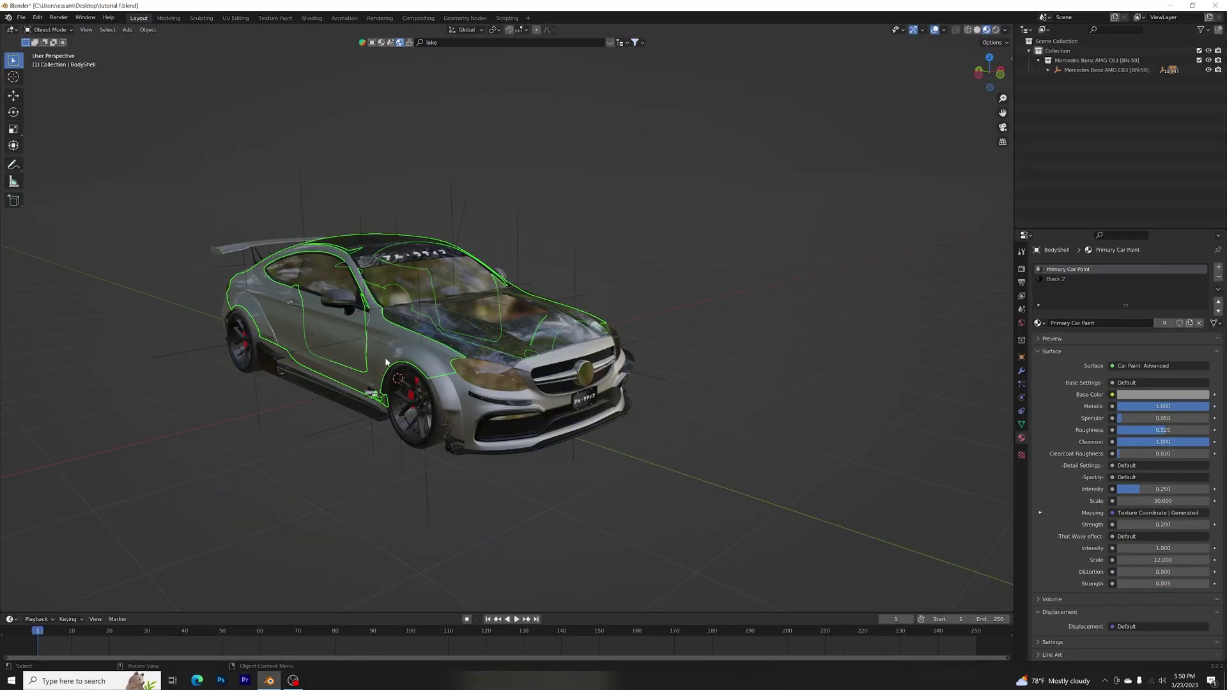
pyautogui.keyDown('shift'); pyautogui.click(450, 386); pyautogui.keyUp('shift')
pyautogui.moveTo(451, 386); pyautogui.dragTo(596, 263, button='middle')
pyautogui.click(710, 316)
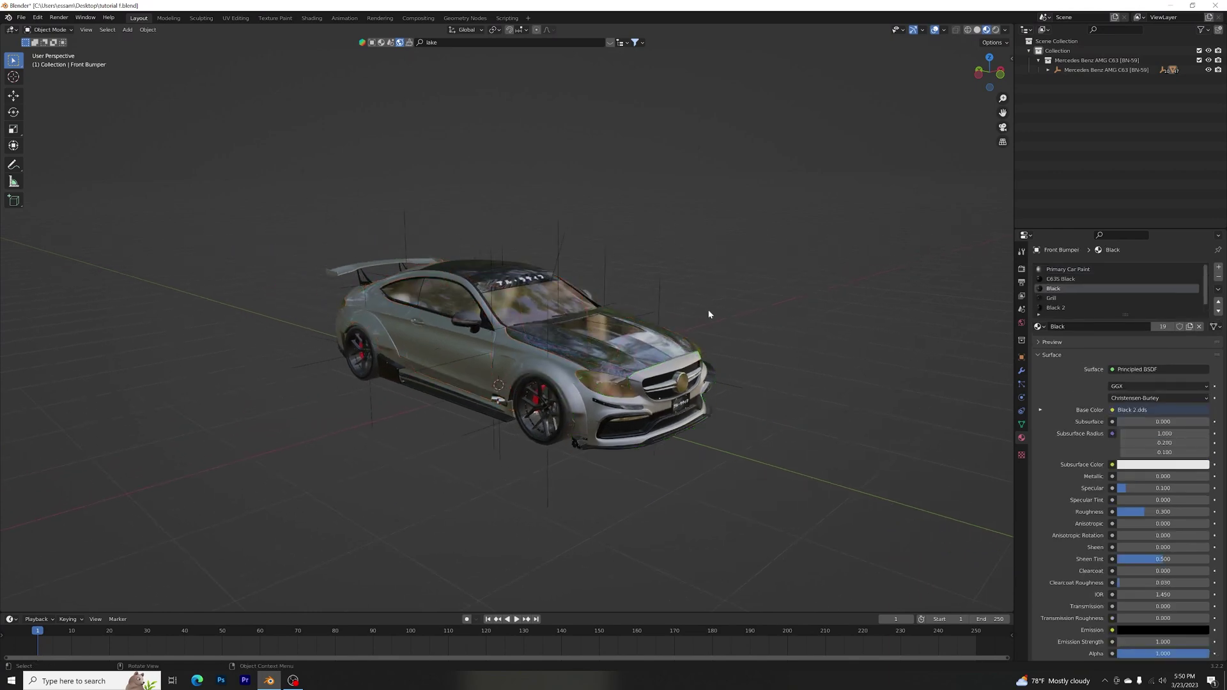
pyautogui.scroll(3, 710, 315)
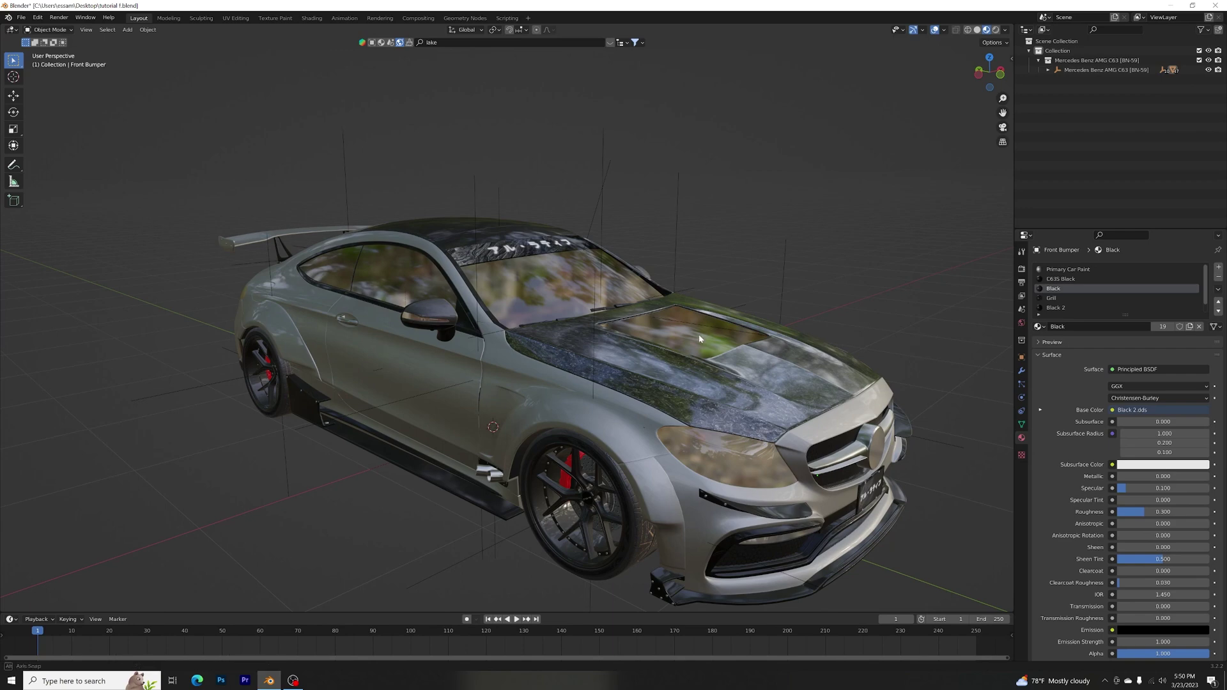
# Step: Orbit to a nearly frontal view of the car
pyautogui.moveTo(708, 339); pyautogui.dragTo(751, 317, button='middle')
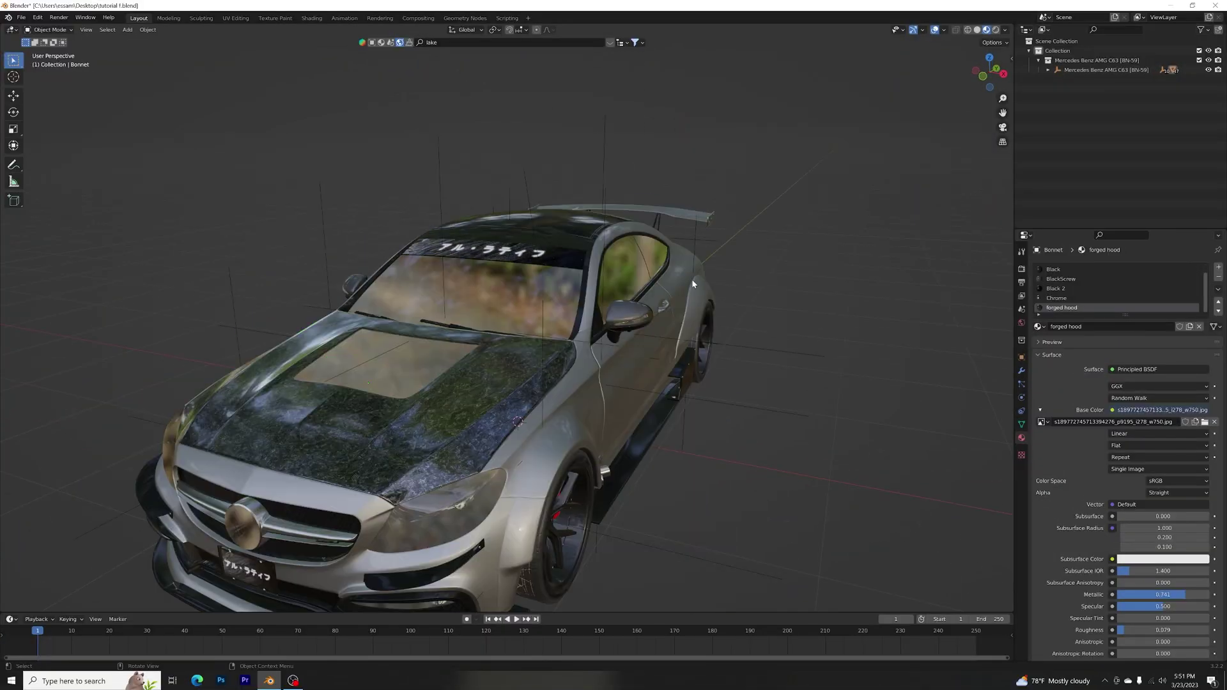
pyautogui.moveTo(698, 386); pyautogui.dragTo(501, 383, button='middle')
pyautogui.scroll(4, 503, 379)
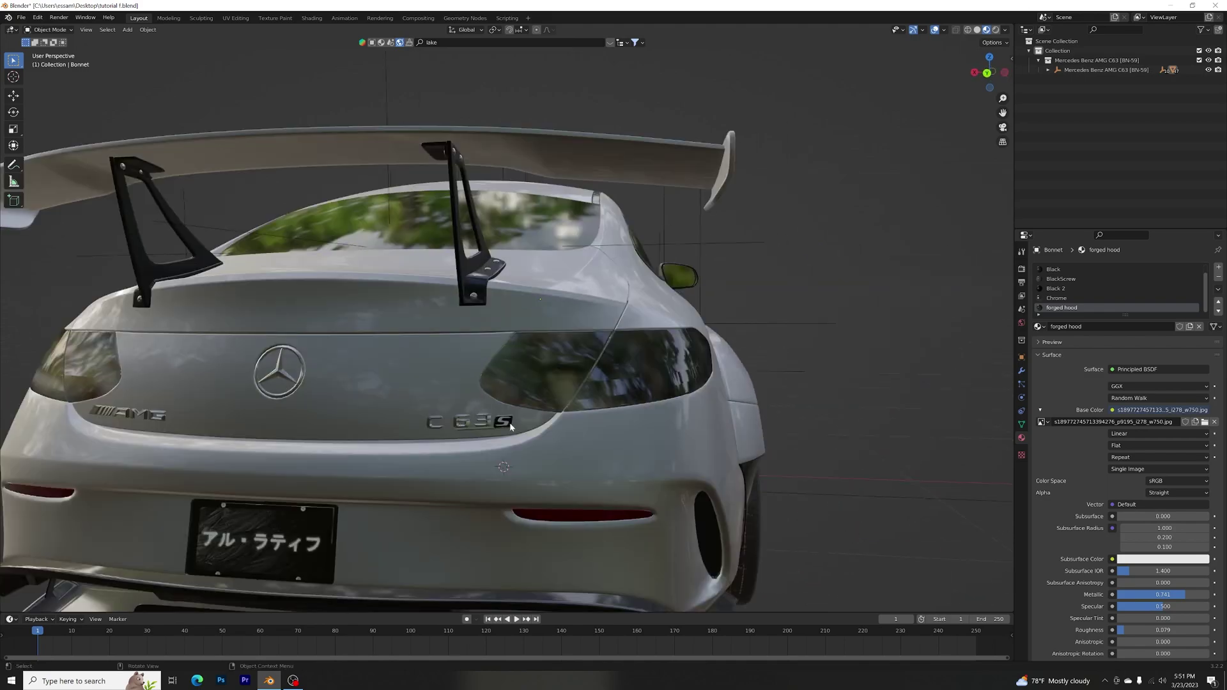
pyautogui.scroll(-3, 510, 425)
pyautogui.moveTo(510, 425); pyautogui.dragTo(546, 346, button='middle')
pyautogui.scroll(-3, 624, 369)
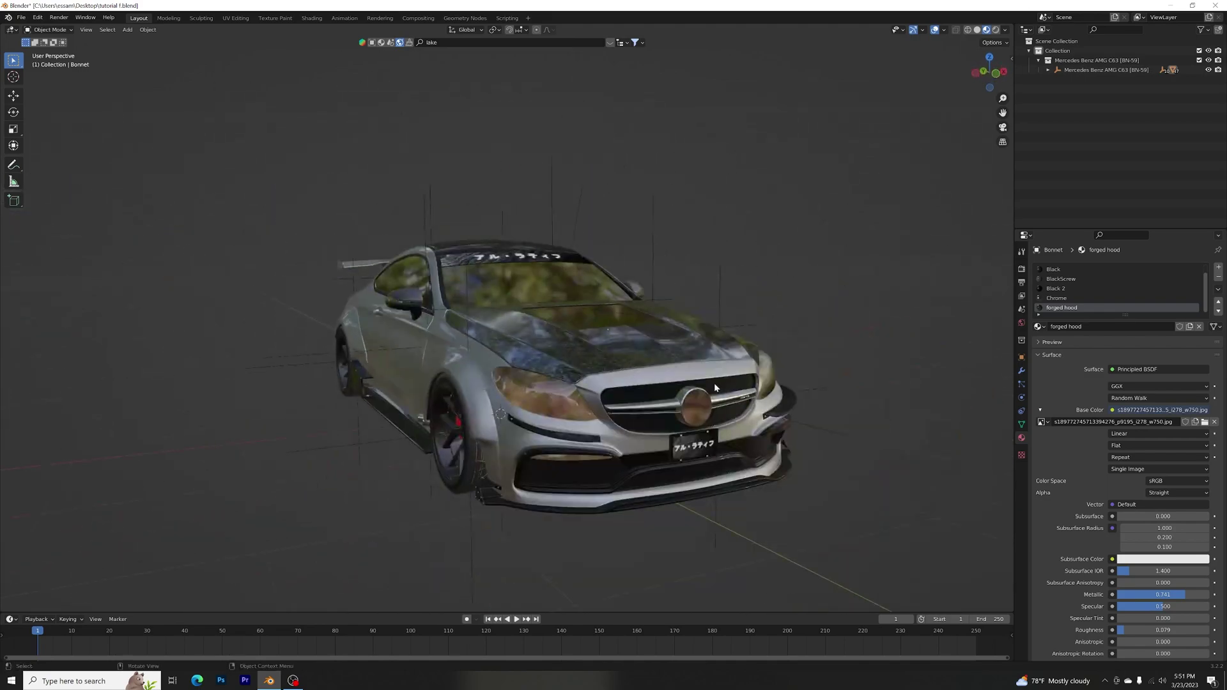
pyautogui.moveTo(715, 382); pyautogui.dragTo(507, 421, button='middle')
pyautogui.scroll(4, 508, 421)
pyautogui.scroll(-3, 670, 343)
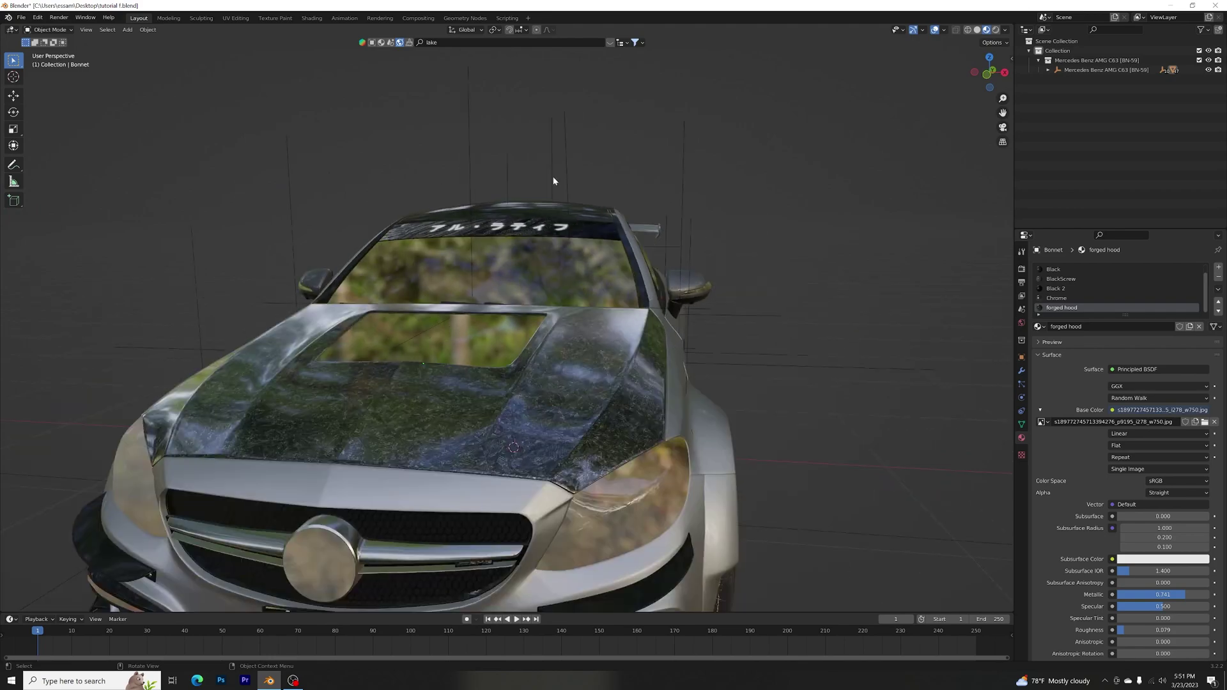
pyautogui.scroll(3, 576, 422)
pyautogui.click(598, 467)
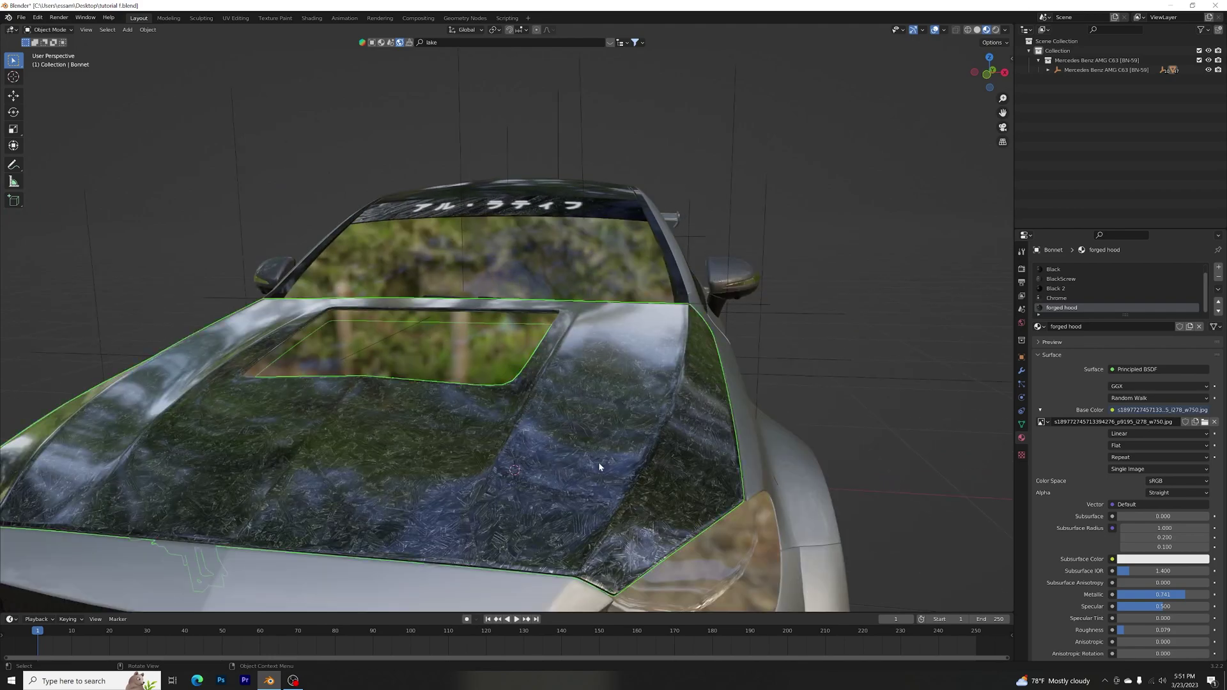
pyautogui.scroll(-3, 598, 464)
pyautogui.scroll(3, 712, 403)
pyautogui.moveTo(798, 351); pyautogui.dragTo(636, 411, button='middle')
pyautogui.scroll(-2, 684, 429)
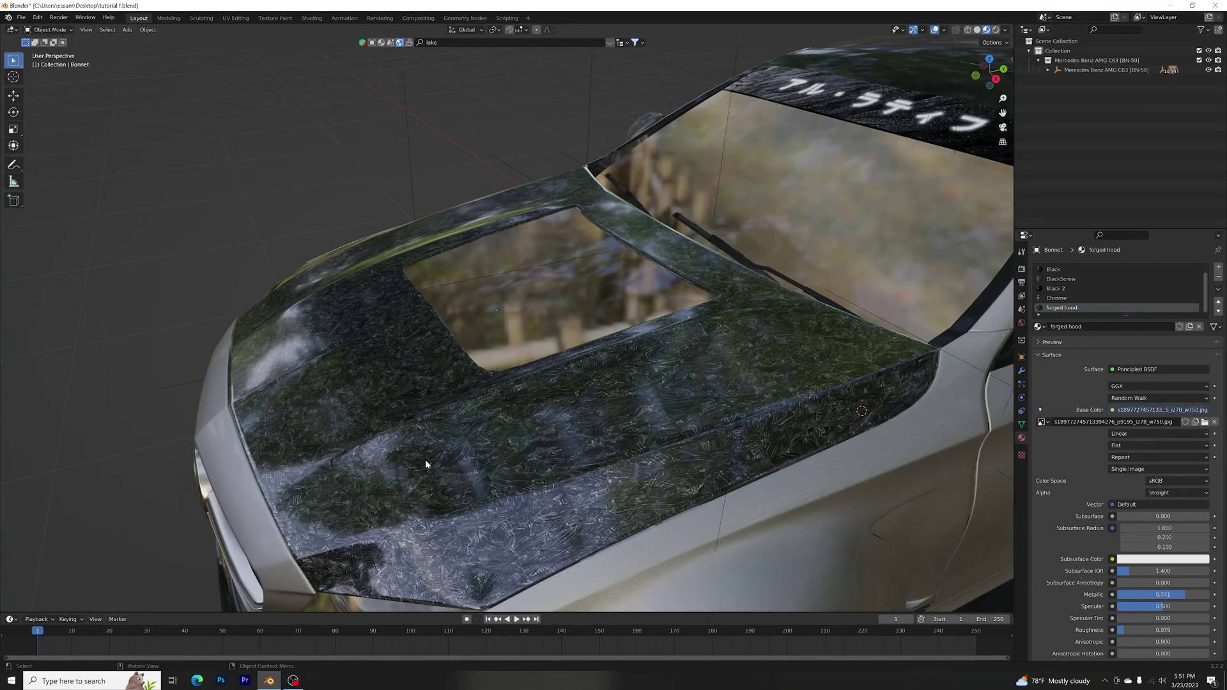
pyautogui.scroll(-3, 426, 462)
pyautogui.moveTo(426, 463); pyautogui.dragTo(576, 433, button='middle')
pyautogui.scroll(2, 576, 434)
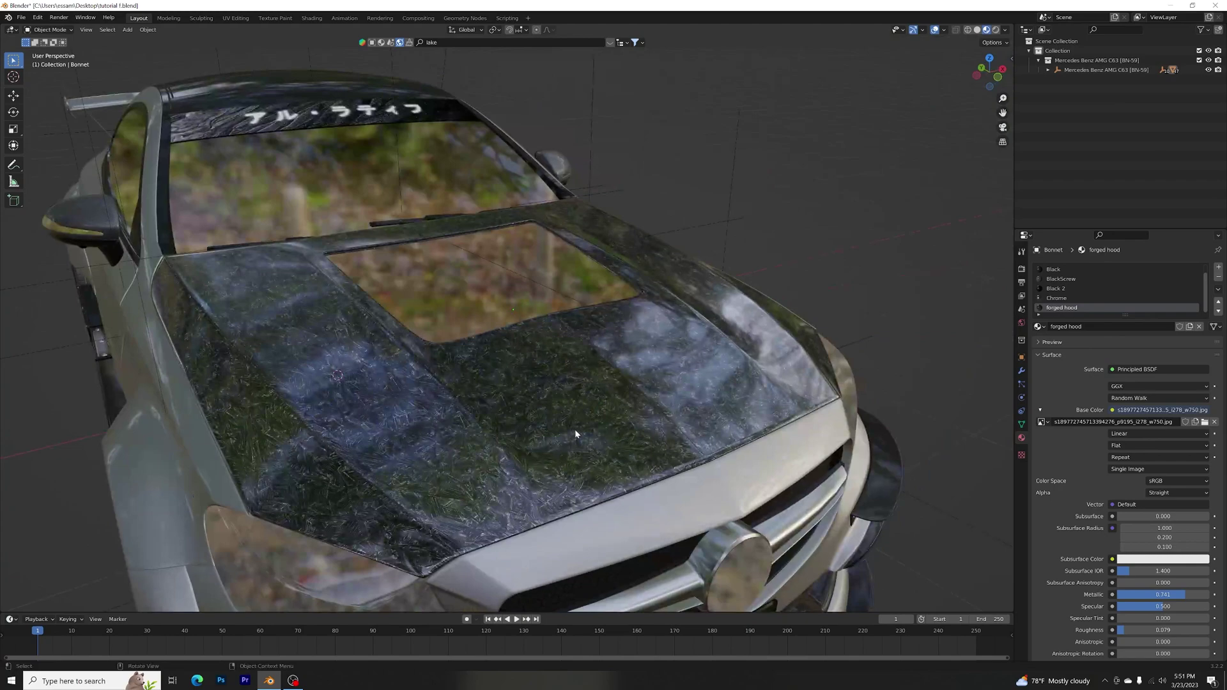
pyautogui.click(621, 388)
pyautogui.click(814, 233)
pyautogui.moveTo(814, 233); pyautogui.dragTo(708, 487, button='middle')
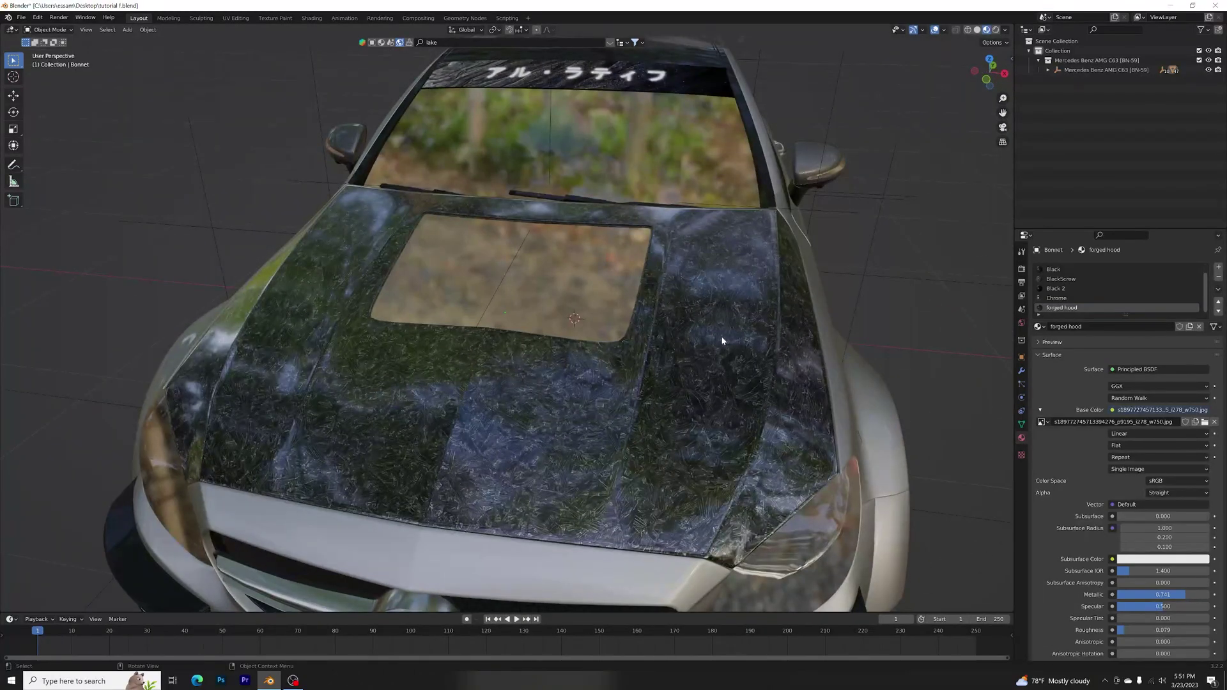
pyautogui.click(715, 390)
pyautogui.moveTo(715, 390)
pyautogui.mouseDown(button='middle')
pyautogui.moveTo(667, 414)
pyautogui.moveTo(685, 428)
pyautogui.moveTo(596, 356)
pyautogui.moveTo(496, 365)
pyautogui.moveTo(714, 370)
pyautogui.mouseUp(button='middle')
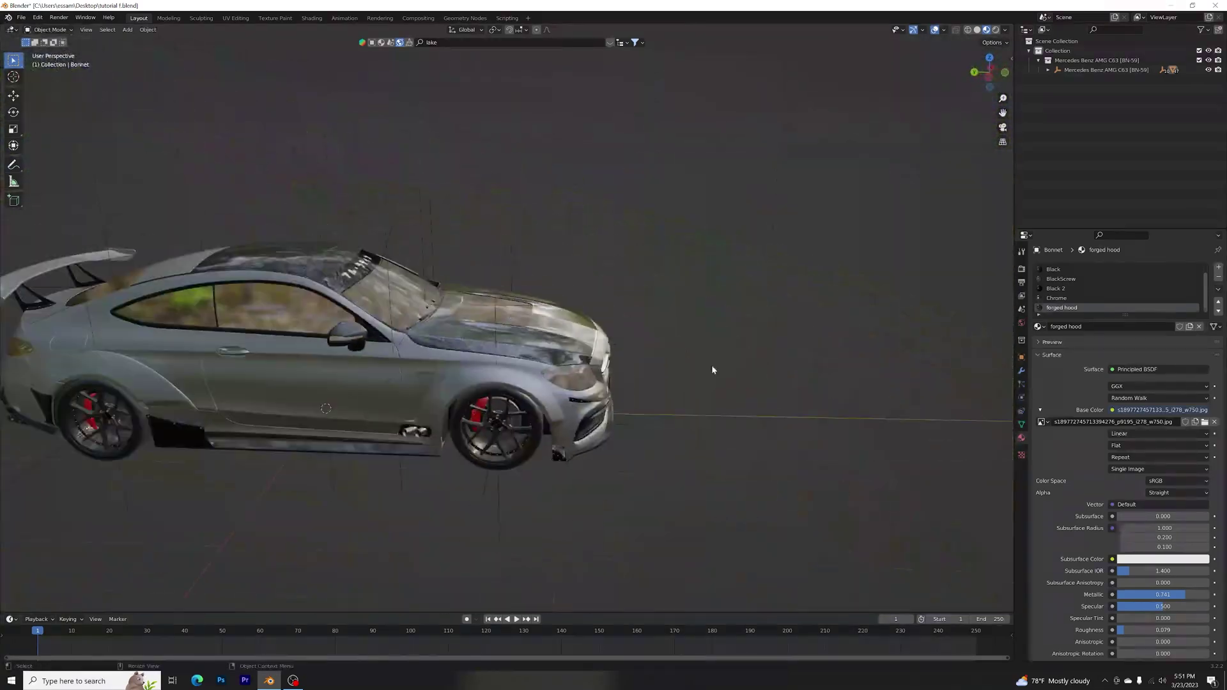
# Step: Select the bonnet and create a new material for it
pyautogui.moveTo(712, 371); pyautogui.dragTo(640, 371, button='middle')
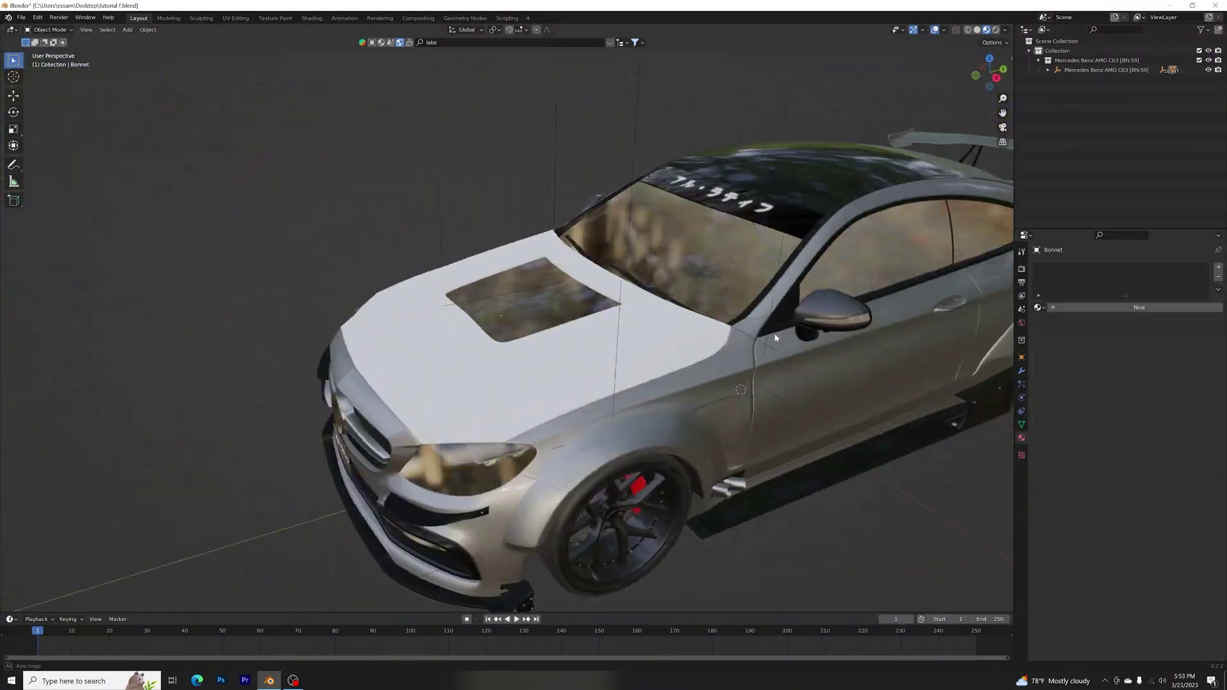
pyautogui.moveTo(773, 333); pyautogui.dragTo(813, 335, button='middle')
pyautogui.click(659, 359)
pyautogui.click(1061, 307)
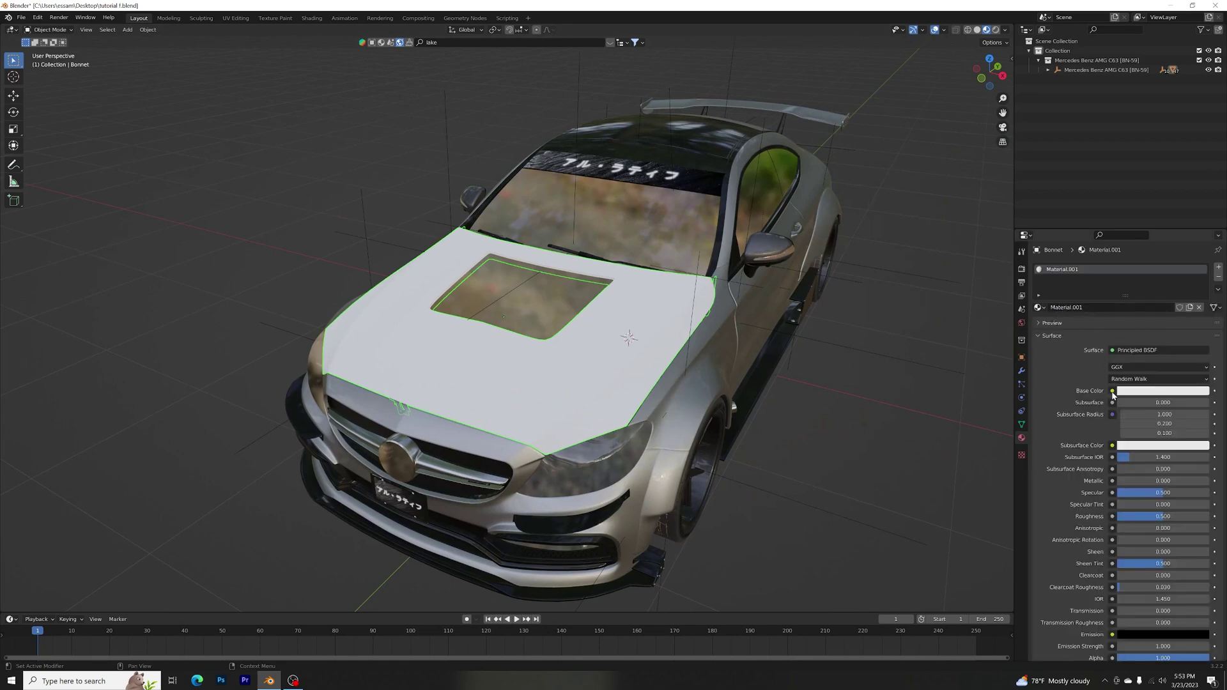
# Step: Feed Base Color from an Image Texture loaded with the forged carbon JPG
pyautogui.click(1113, 391)
pyautogui.click(908, 445)
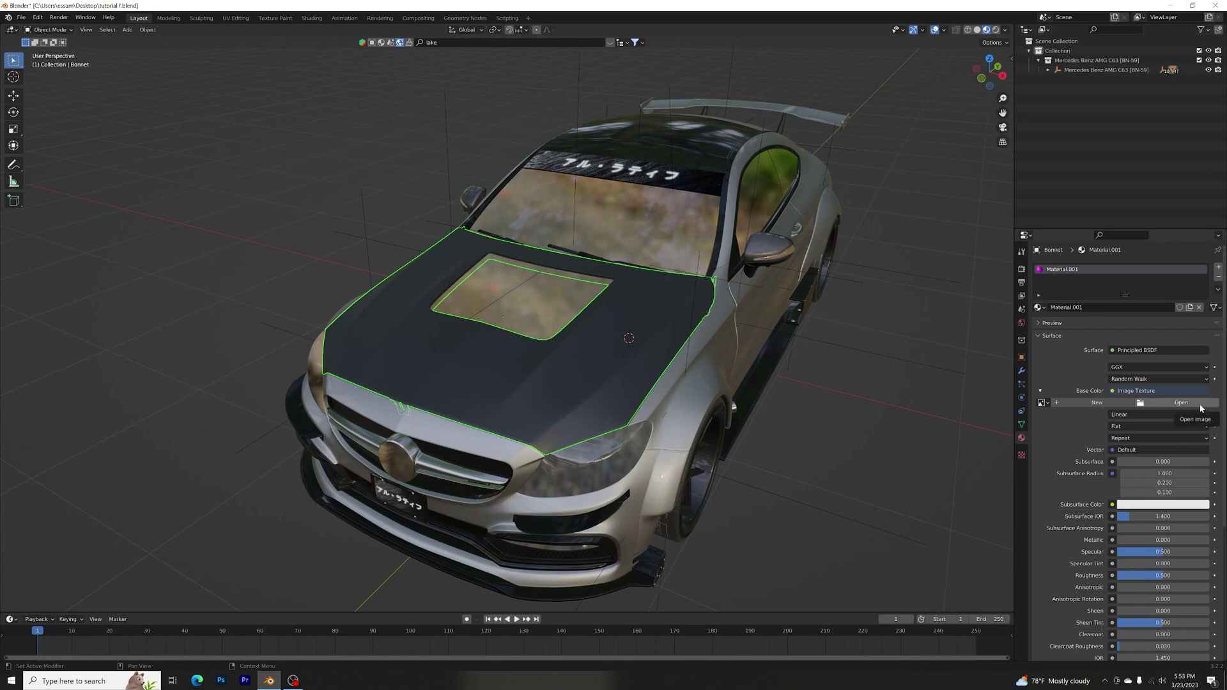
pyautogui.click(1182, 403)
pyautogui.scroll(-5, 667, 361)
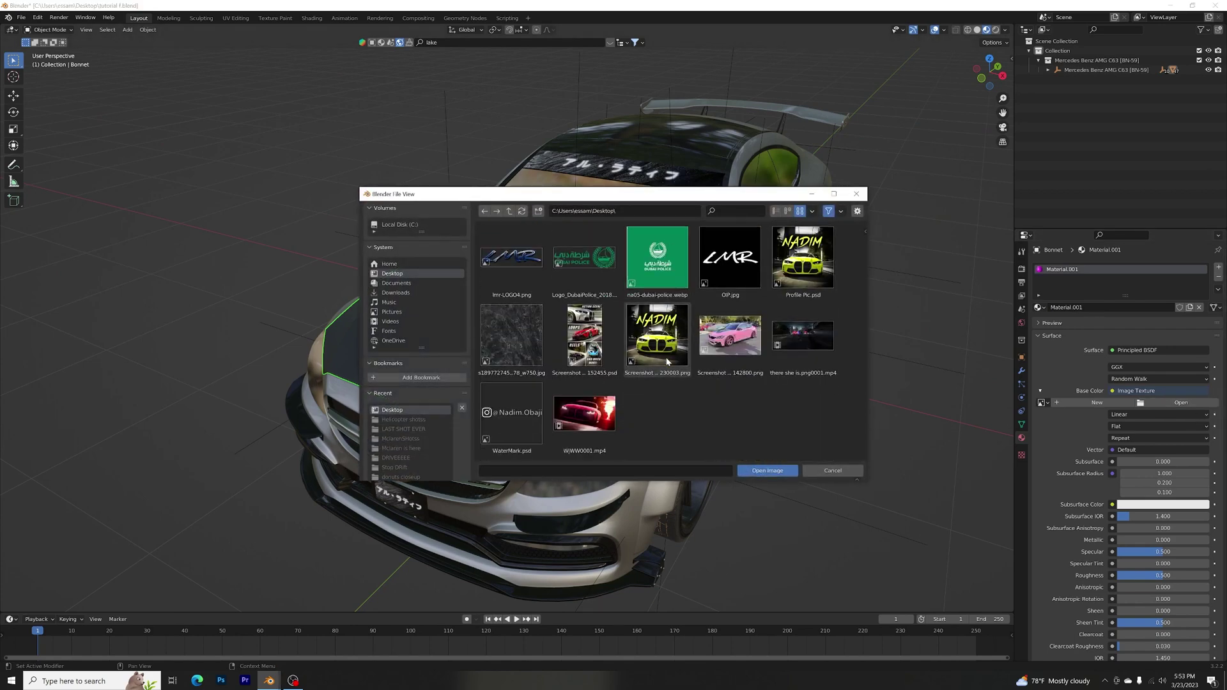
pyautogui.doubleClick(524, 349)
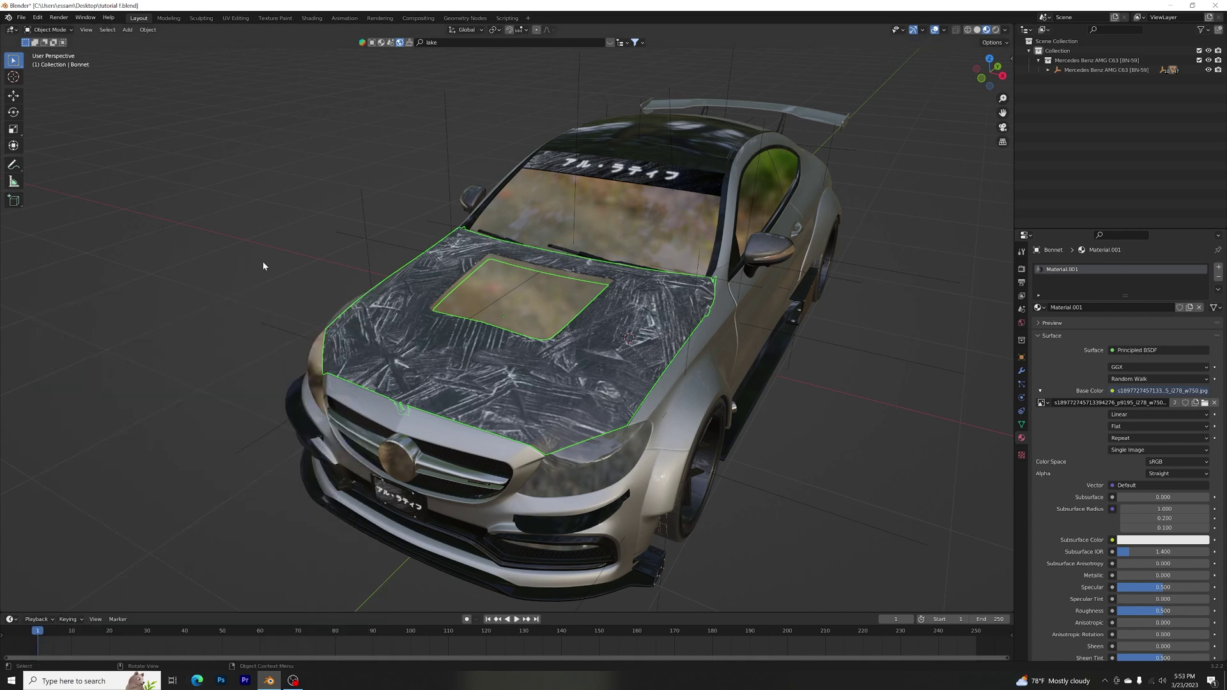
# Step: In Edit Mode, re-unwrap the bonnet's UVs with UV > Lightmap Pack
pyautogui.moveTo(264, 266); pyautogui.dragTo(295, 313, button='middle')
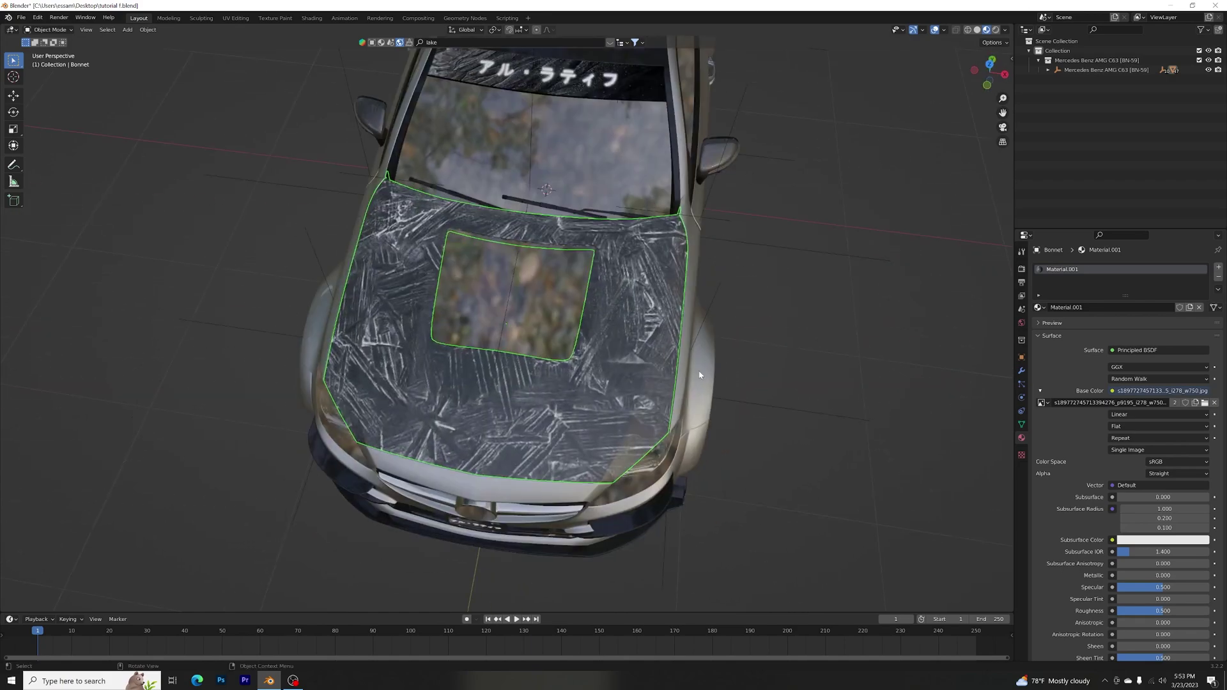
pyautogui.moveTo(657, 386); pyautogui.dragTo(608, 375, button='middle')
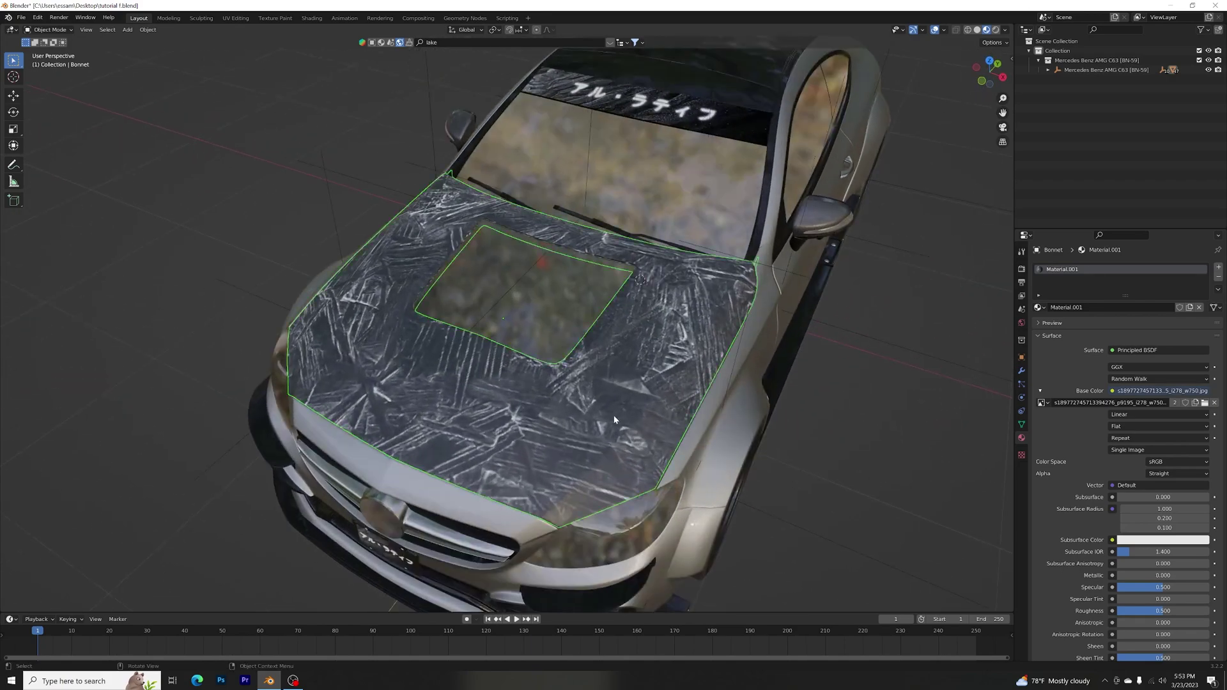
pyautogui.moveTo(510, 348); pyautogui.dragTo(722, 362, button='middle')
pyautogui.press('Tab')
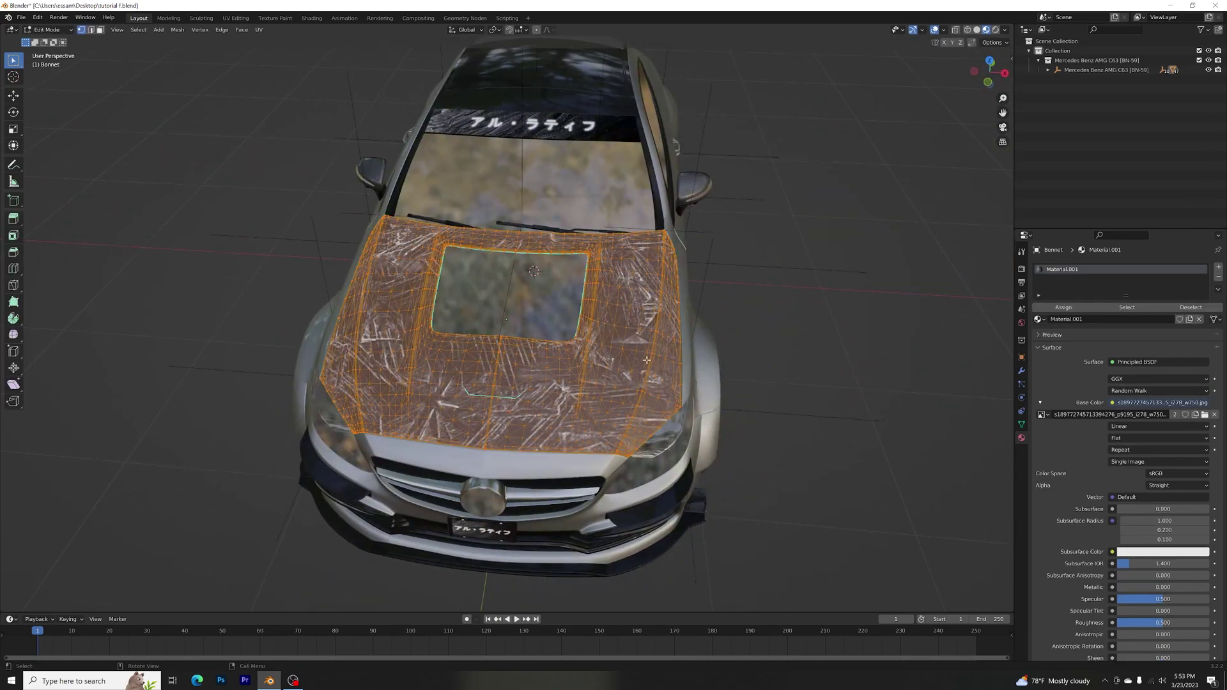
pyautogui.click(258, 29)
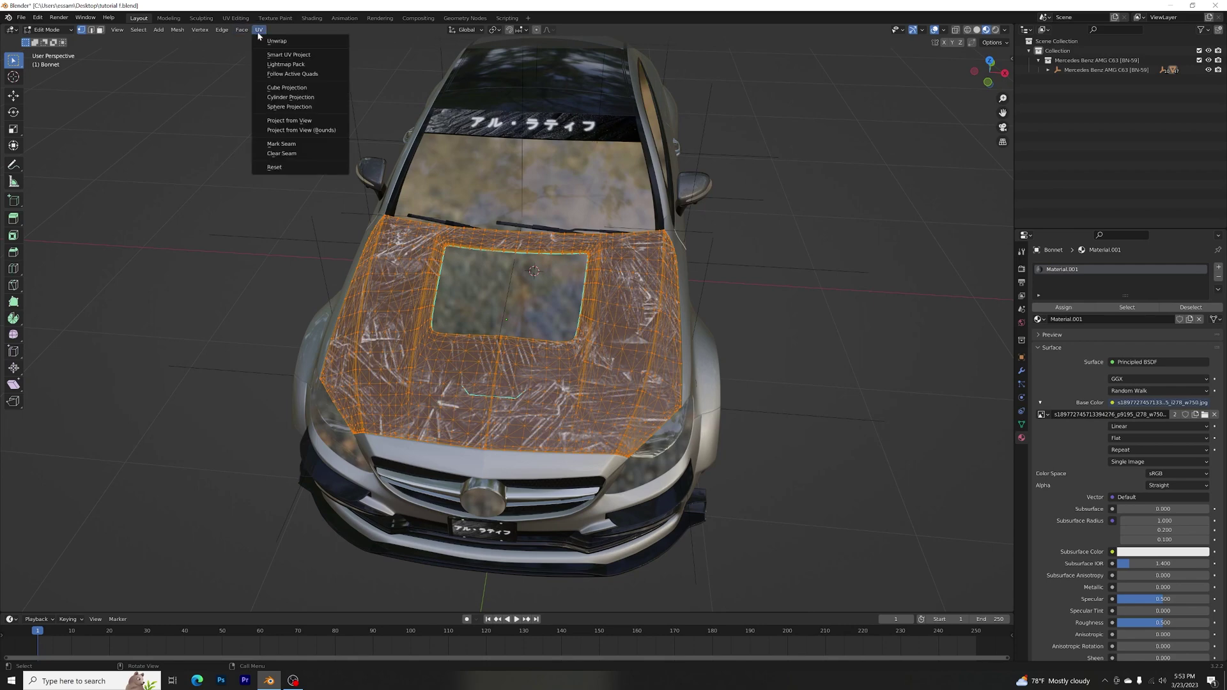
pyautogui.click(319, 64)
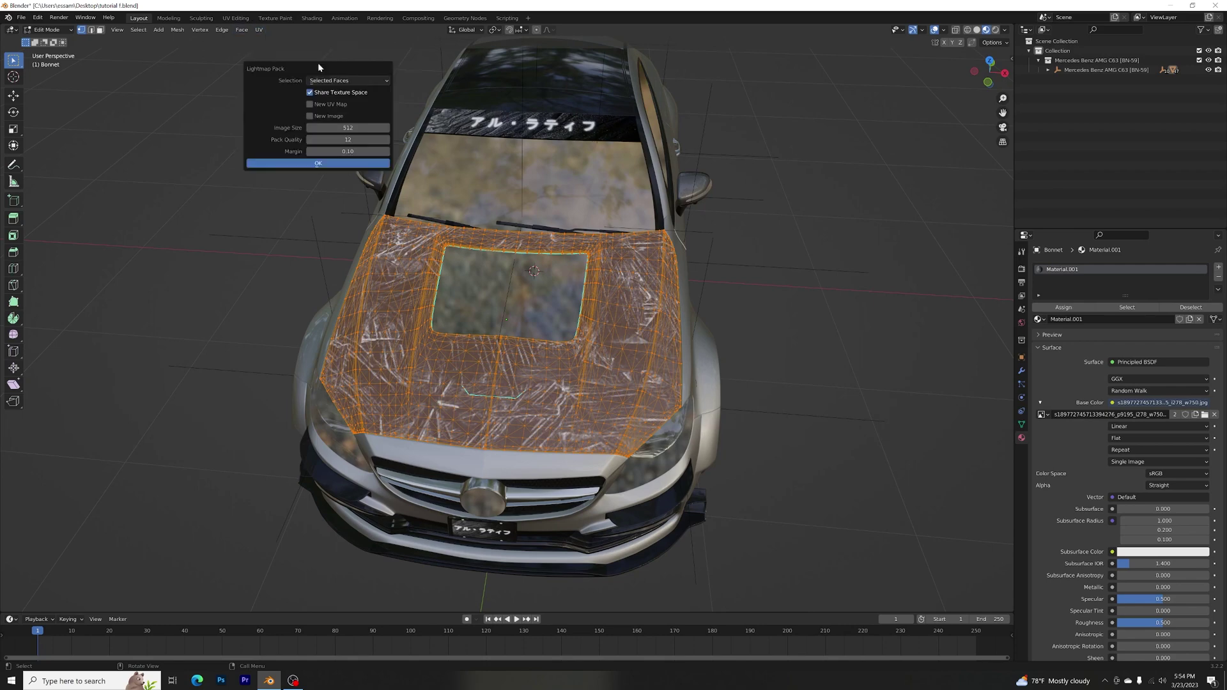
pyautogui.click(315, 165)
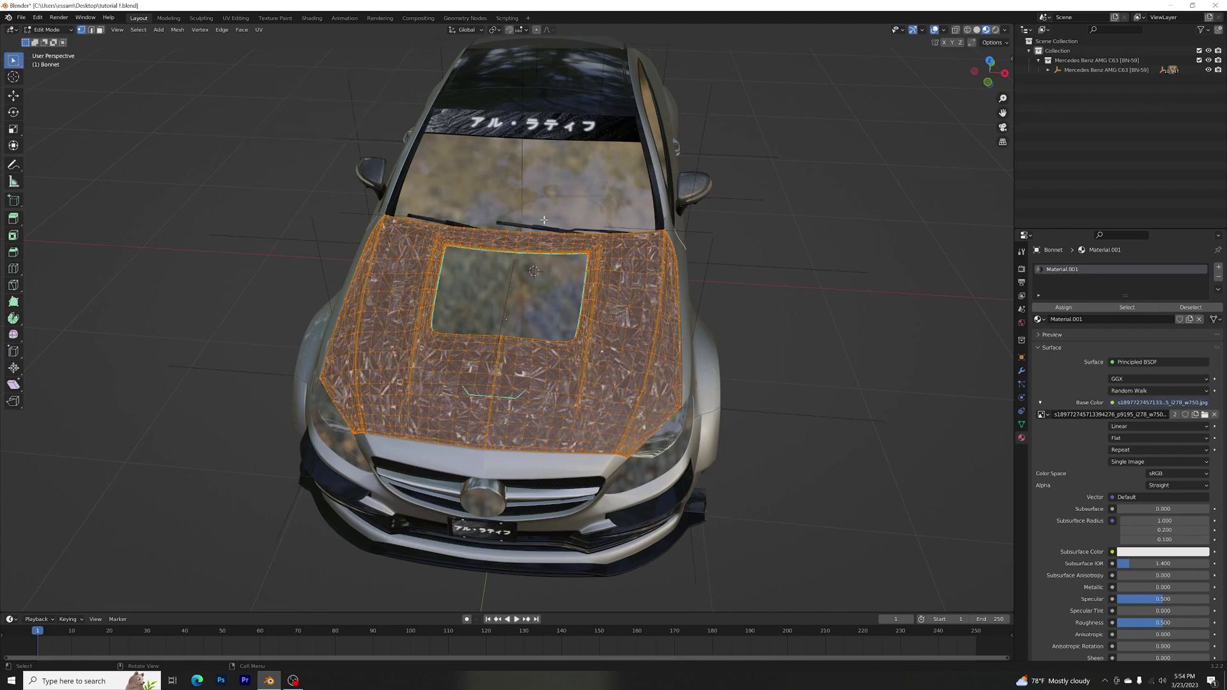
# Step: Inspect the lightmapped bonnet in Object Mode, then return to Edit Mode
pyautogui.press('Tab')
pyautogui.scroll(3, 684, 297)
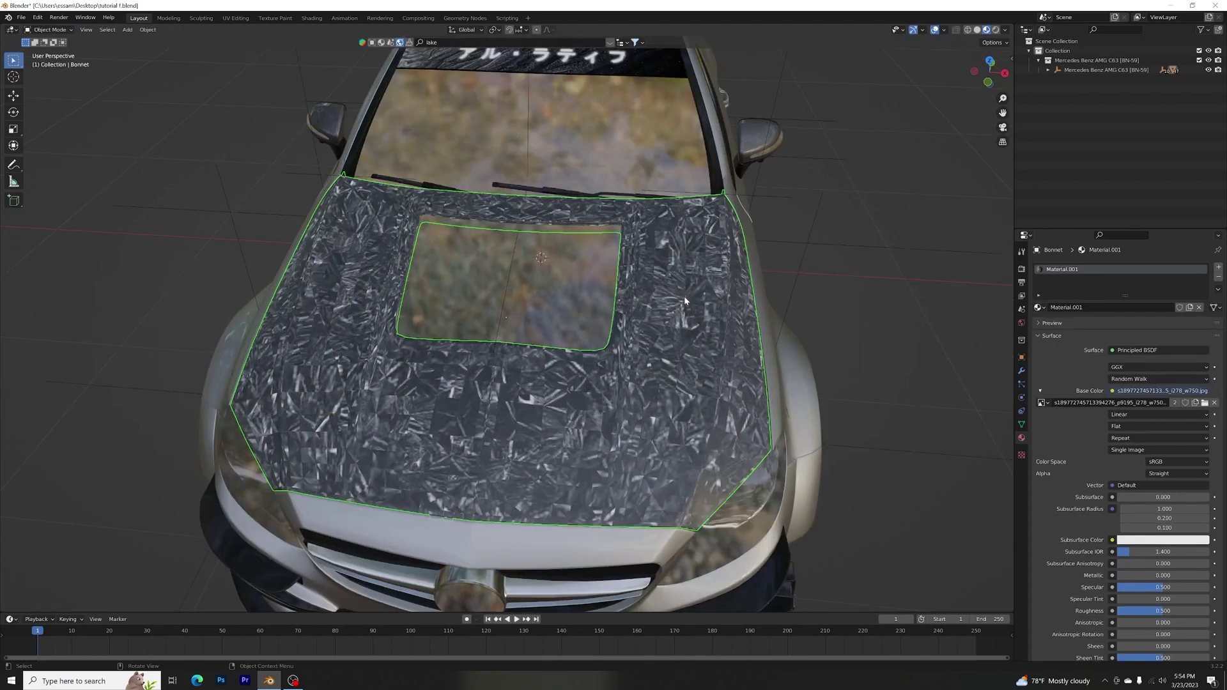
pyautogui.moveTo(684, 297); pyautogui.dragTo(636, 334, button='middle')
pyautogui.scroll(5, 621, 315)
pyautogui.scroll(-5, 636, 335)
pyautogui.press('Tab')
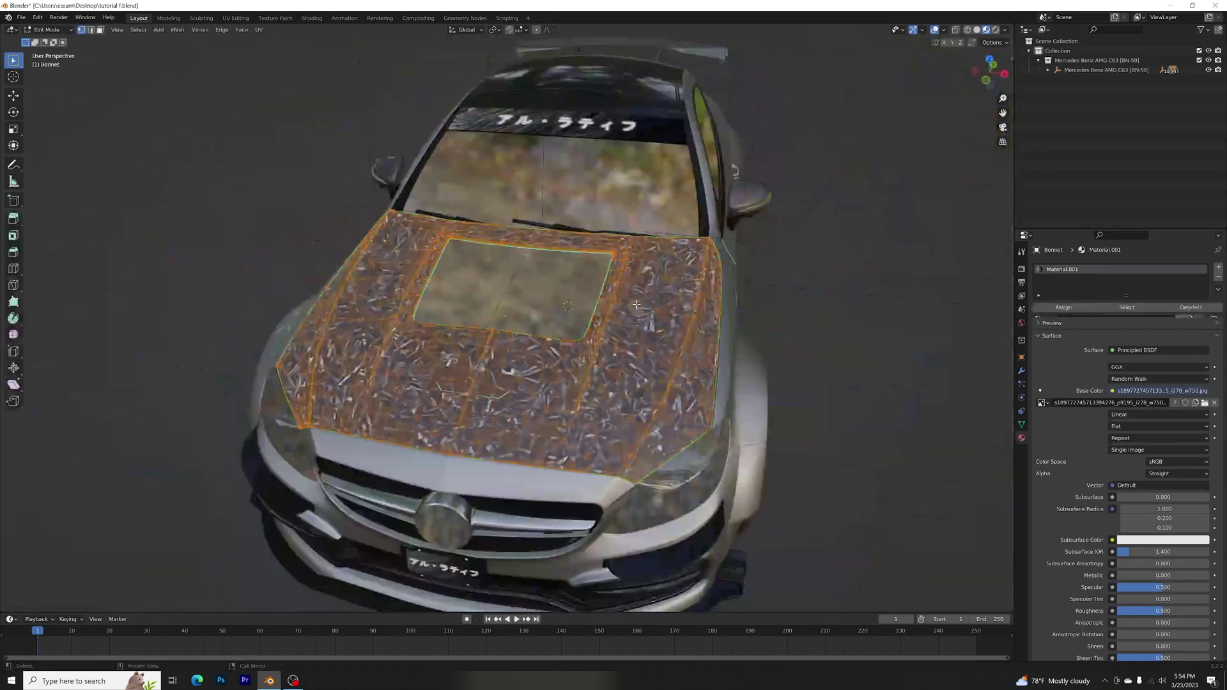
# Step: In the UV Editing workspace, scale up the bonnet's UV island and check it in Object Mode
pyautogui.click(235, 18)
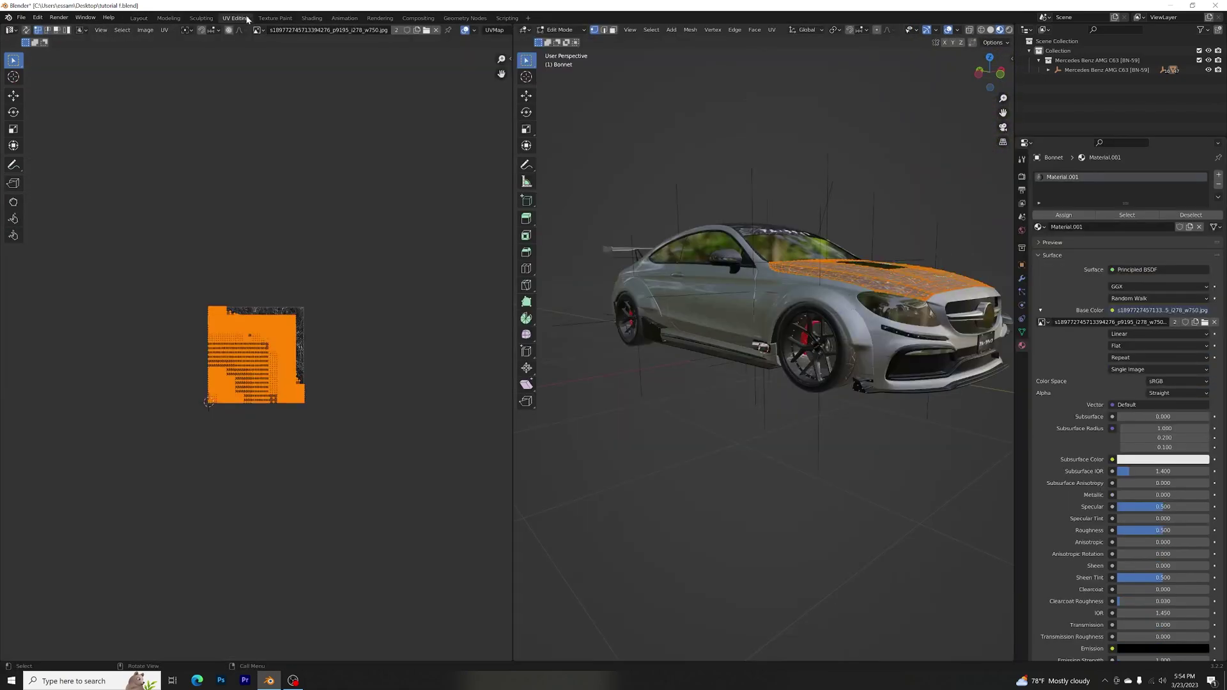
pyautogui.scroll(3, 316, 307)
pyautogui.moveTo(828, 281); pyautogui.dragTo(825, 345, button='middle')
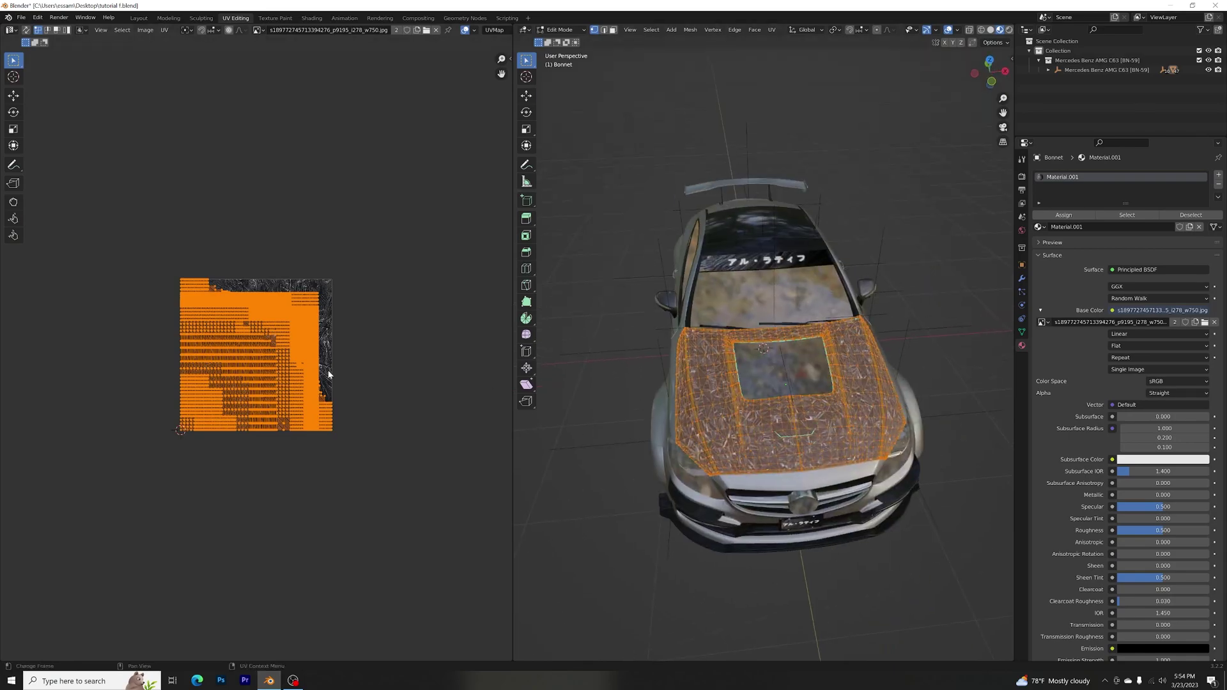
pyautogui.press('s')
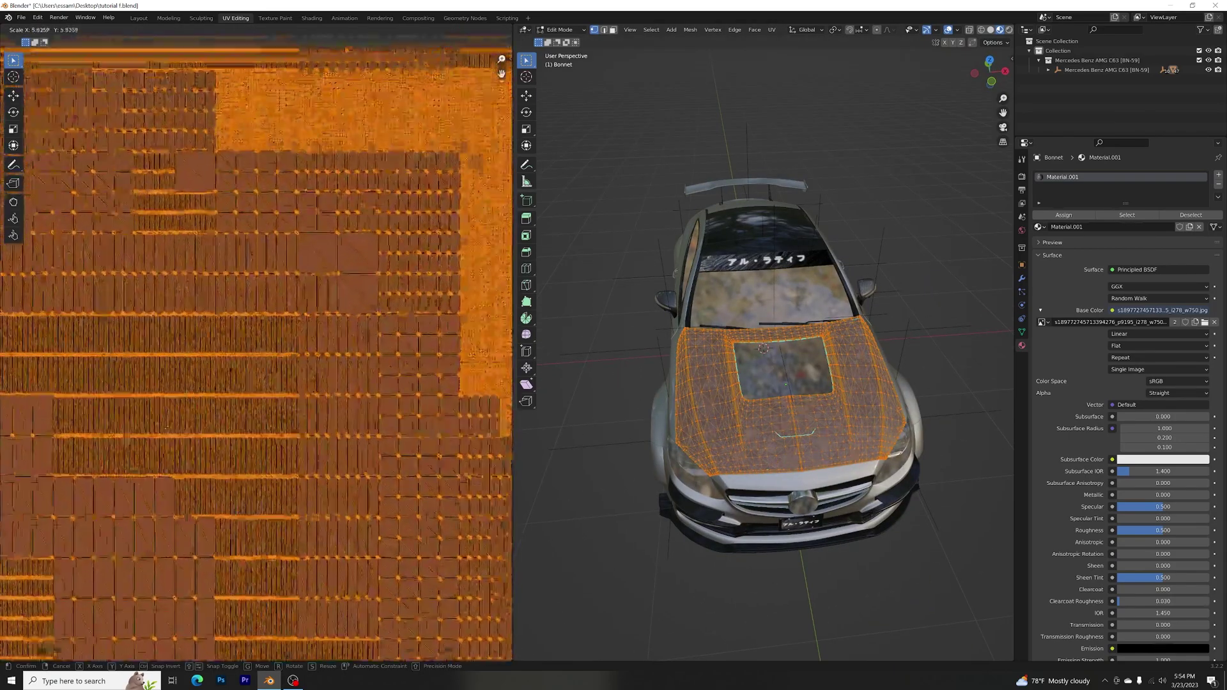
pyautogui.click(301, 375)
pyautogui.press('Tab')
# Step: Scale the bonnet's UVs up a second time for a finer carbon pattern
pyautogui.scroll(5, 804, 428)
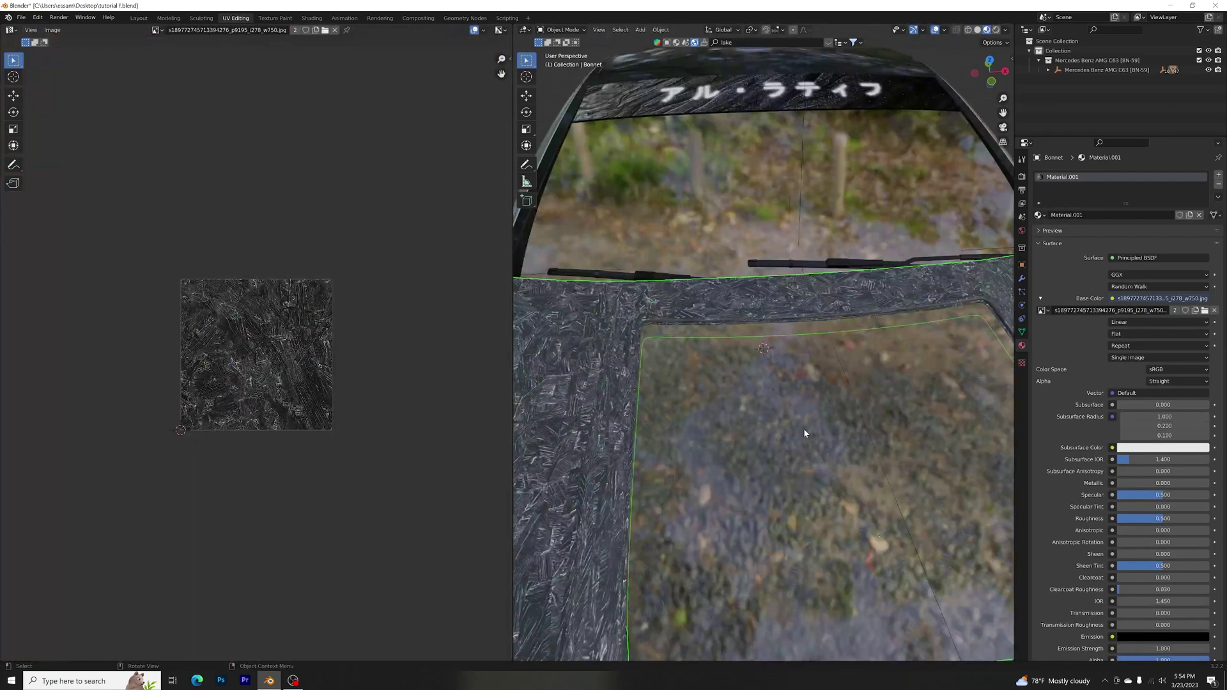
pyautogui.scroll(-4, 804, 428)
pyautogui.scroll(2, 793, 427)
pyautogui.scroll(4, 784, 423)
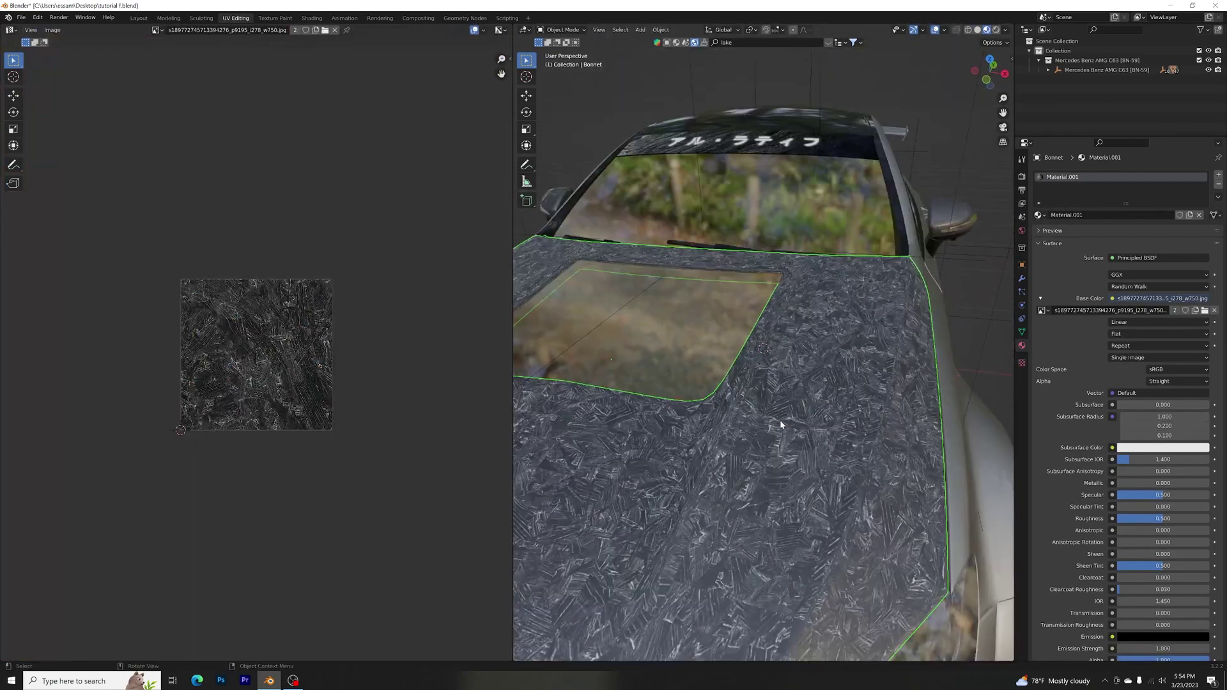
pyautogui.press('Tab')
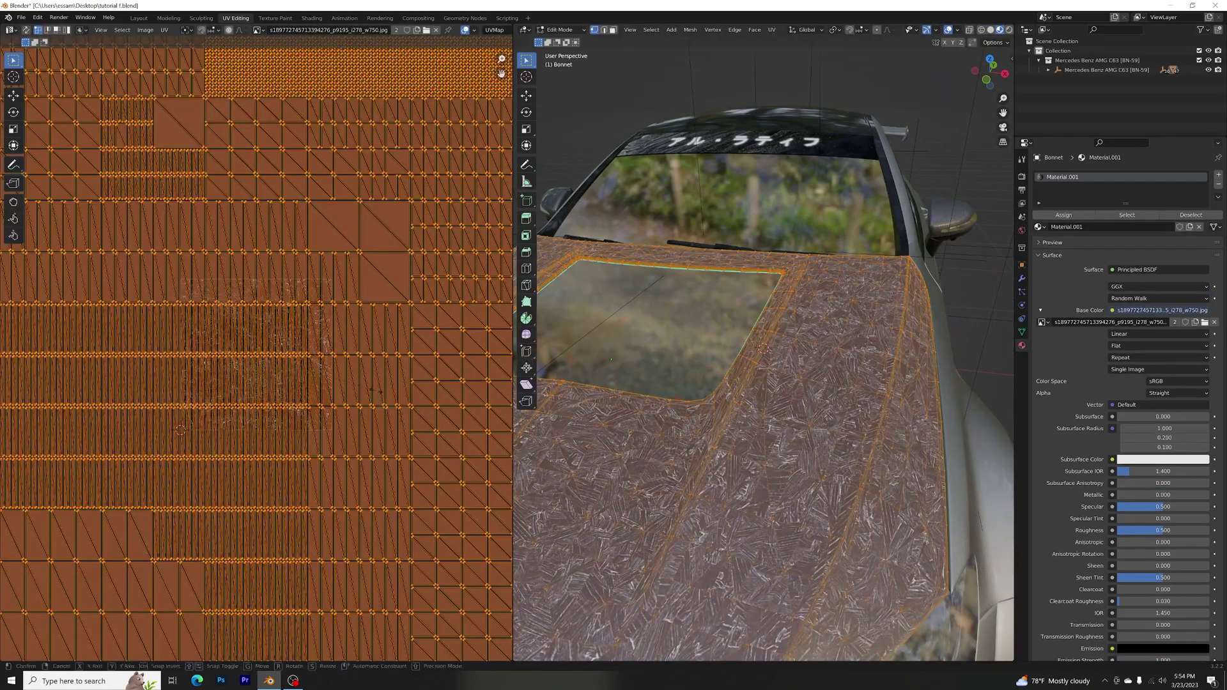
pyautogui.press('s')
pyautogui.click(403, 392)
pyautogui.press('Tab')
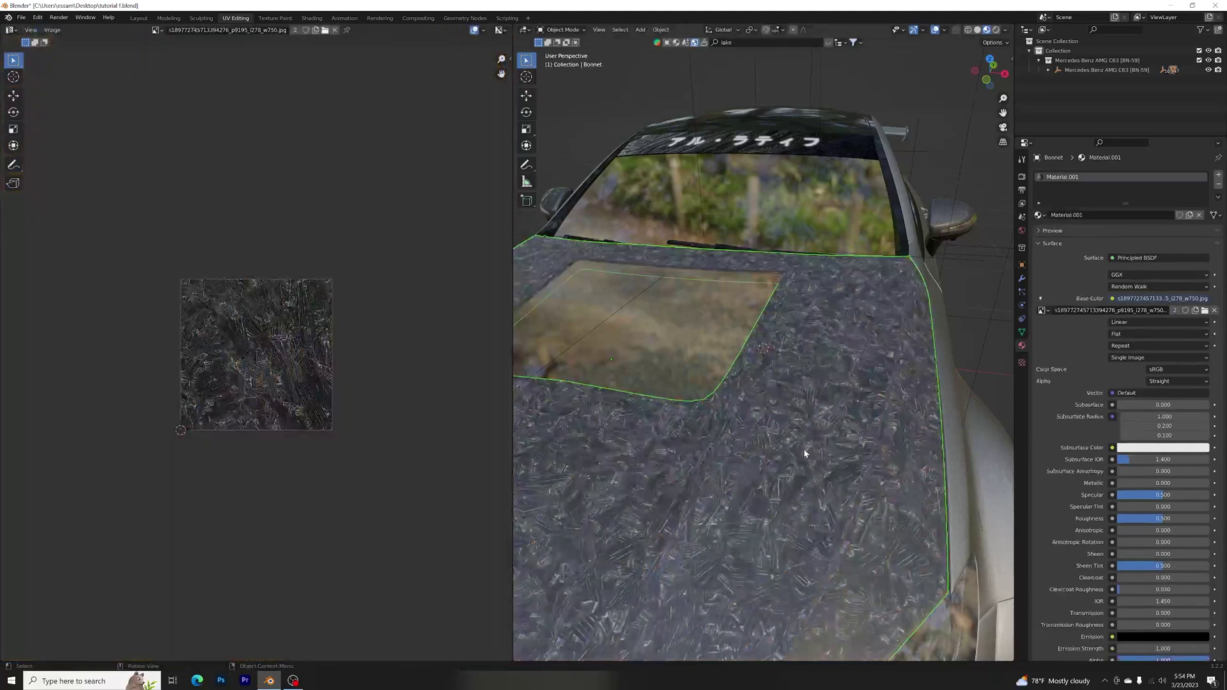
# Step: Orbit and zoom around the bonnet to inspect the finely tiled forged carbon texture
pyautogui.scroll(-4, 805, 453)
pyautogui.scroll(4, 831, 434)
pyautogui.moveTo(831, 435); pyautogui.dragTo(745, 439, button='middle')
pyautogui.click(673, 366)
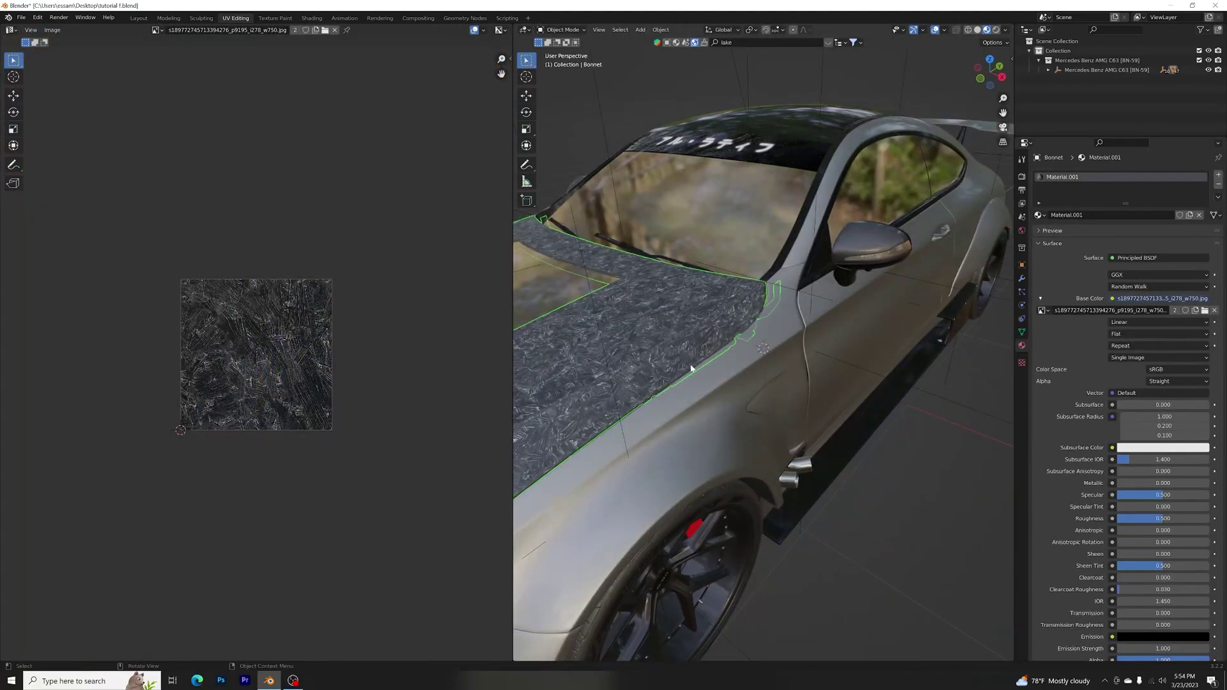
pyautogui.moveTo(673, 366); pyautogui.dragTo(663, 252, button='middle')
pyautogui.click(663, 256)
pyautogui.scroll(3, 759, 302)
pyautogui.moveTo(758, 302); pyautogui.dragTo(800, 290, button='middle')
pyautogui.scroll(-3, 819, 300)
pyautogui.scroll(3, 799, 292)
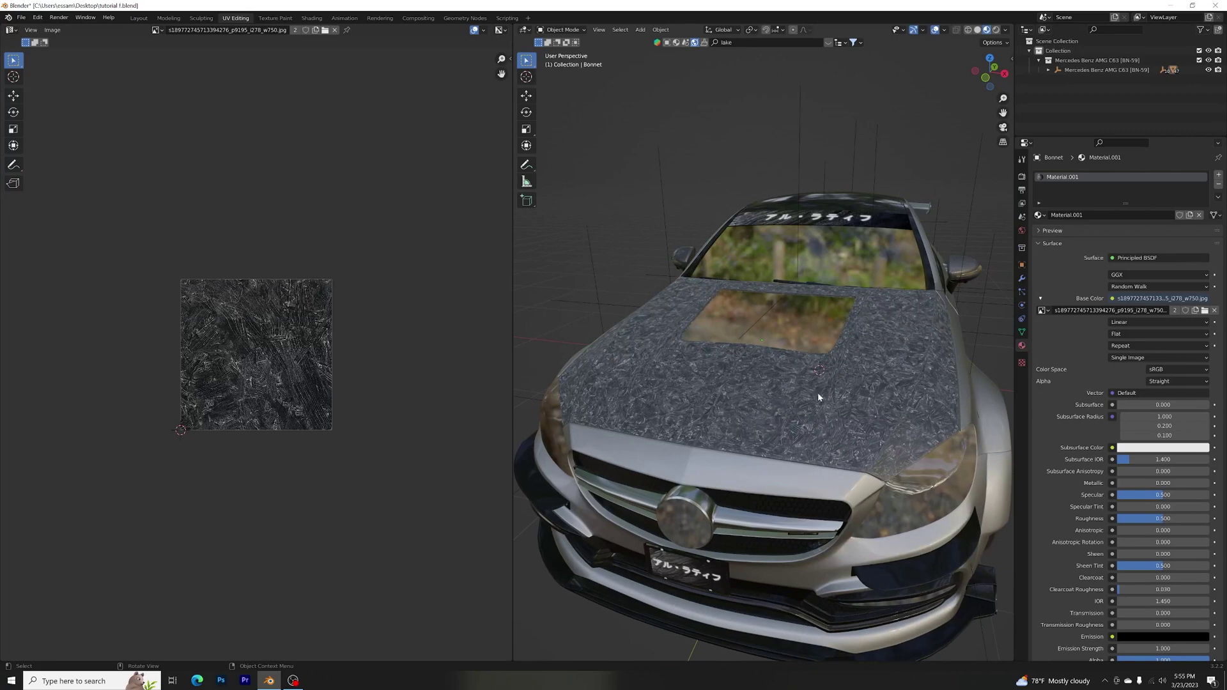
# Step: Change the bonnet material's name from Material.001 to 'forged carbon fiber'
pyautogui.click(848, 415)
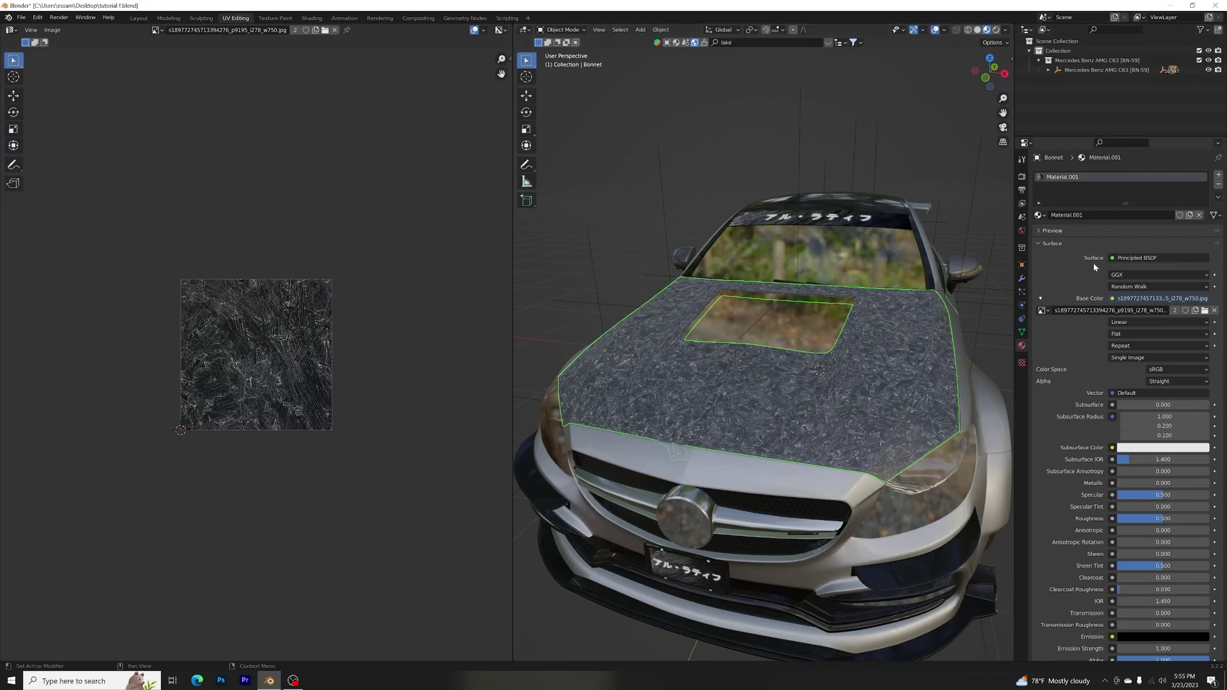
pyautogui.doubleClick(1080, 180)
pyautogui.press('BackSpace')
pyautogui.write('forged carbon fiber')
pyautogui.press('Return')
# Step: Set Metallic to 0.603 and lower Roughness to about 0.143
pyautogui.moveTo(1128, 487); pyautogui.dragTo(1177, 487)
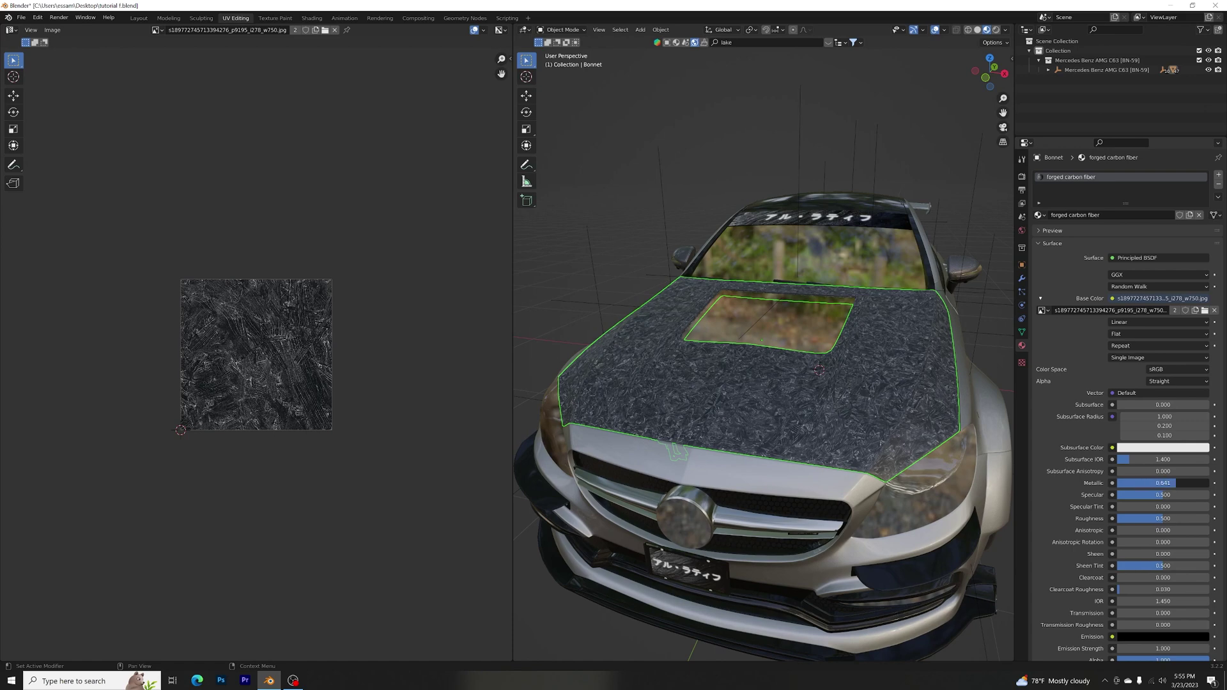
pyautogui.moveTo(786, 390)
pyautogui.mouseDown(button='middle')
pyautogui.moveTo(767, 406)
pyautogui.moveTo(728, 399)
pyautogui.moveTo(735, 386)
pyautogui.moveTo(771, 386)
pyautogui.mouseUp(button='middle')
pyautogui.scroll(2, 771, 392)
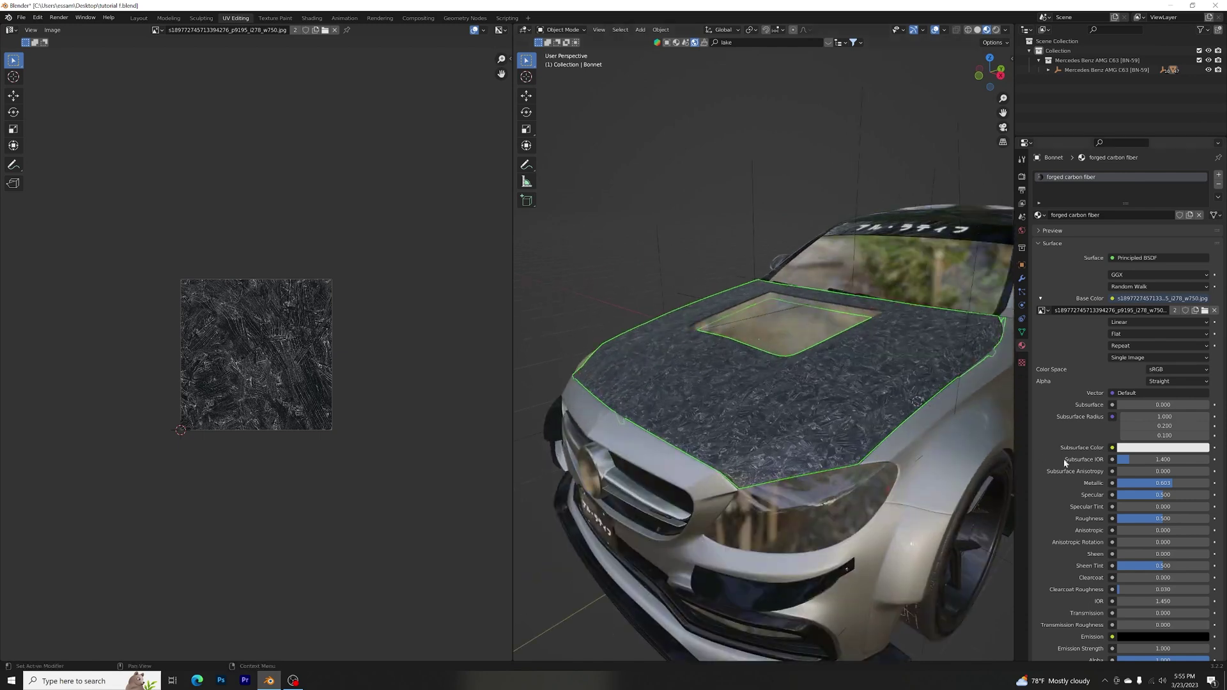
pyautogui.moveTo(1164, 519); pyautogui.dragTo(1124, 518)
pyautogui.click(1124, 519)
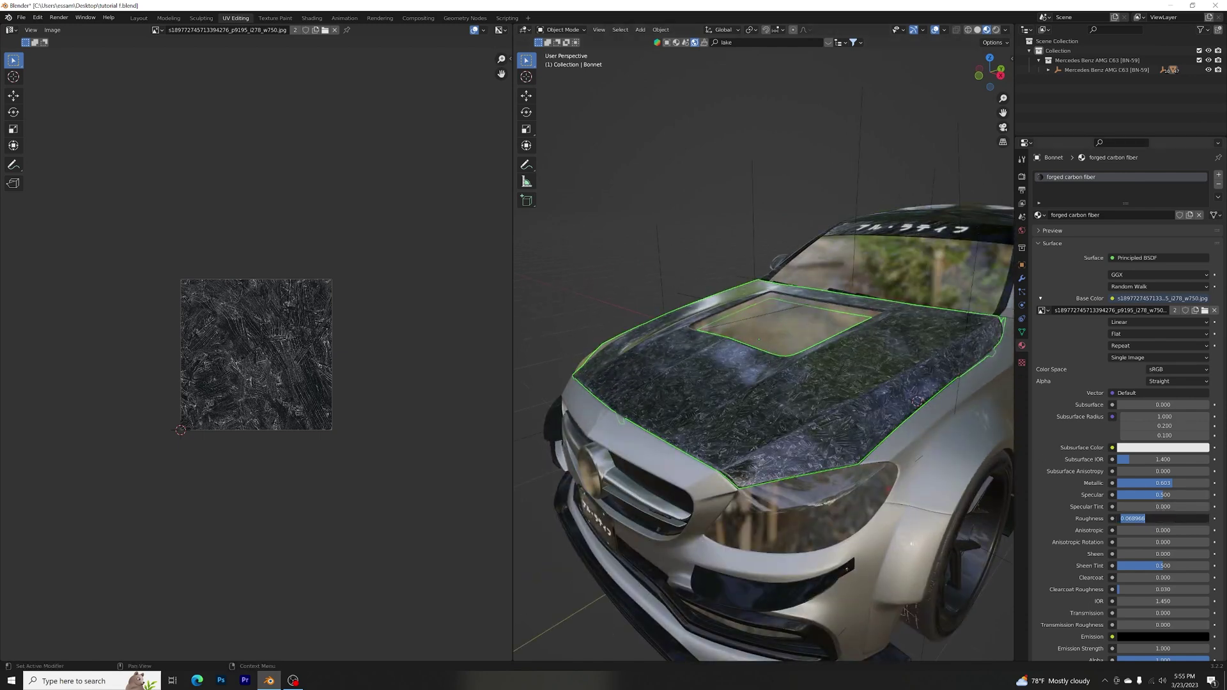
pyautogui.press('BackSpace')
pyautogui.press('BackSpace')
pyautogui.press('BackSpace')
pyautogui.press('Return')
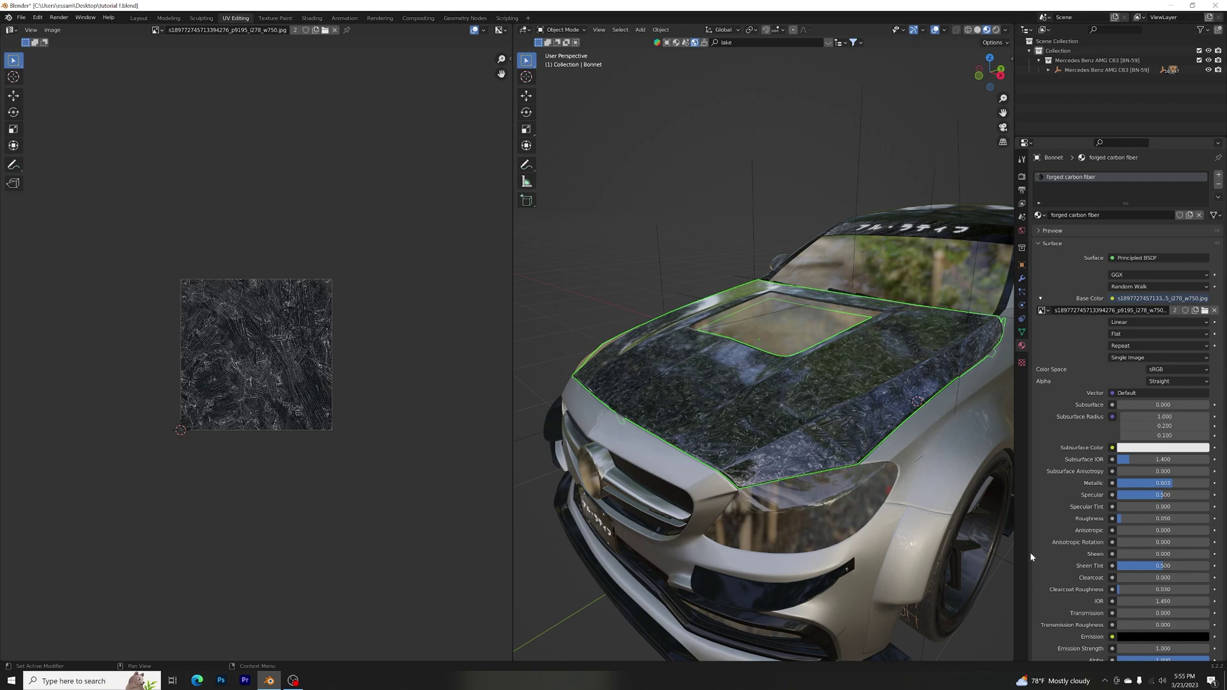
# Step: Raise Clearcoat to 1.000 and nudge Roughness slightly up, checking the glossy bonnet
pyautogui.scroll(-1, 1158, 523)
pyautogui.moveTo(923, 498); pyautogui.dragTo(920, 531, button='middle')
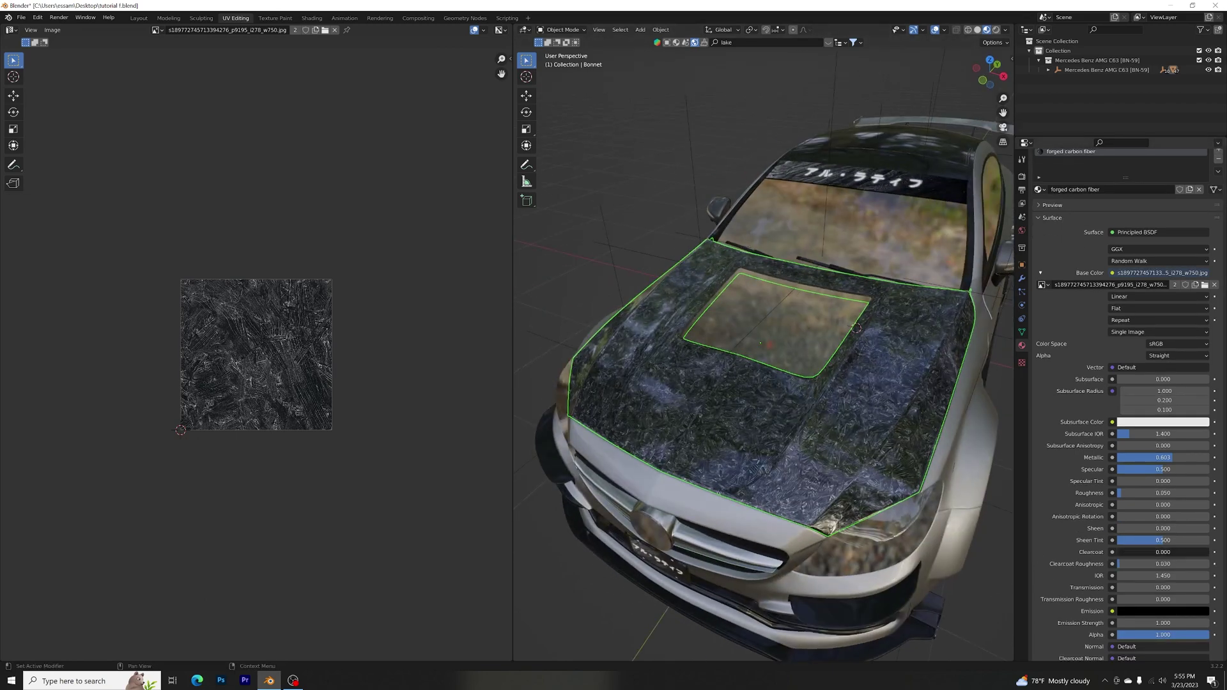
pyautogui.moveTo(1125, 552); pyautogui.dragTo(1210, 552)
pyautogui.moveTo(940, 499)
pyautogui.mouseDown(button='middle')
pyautogui.moveTo(972, 498)
pyautogui.moveTo(918, 502)
pyautogui.mouseUp(button='middle')
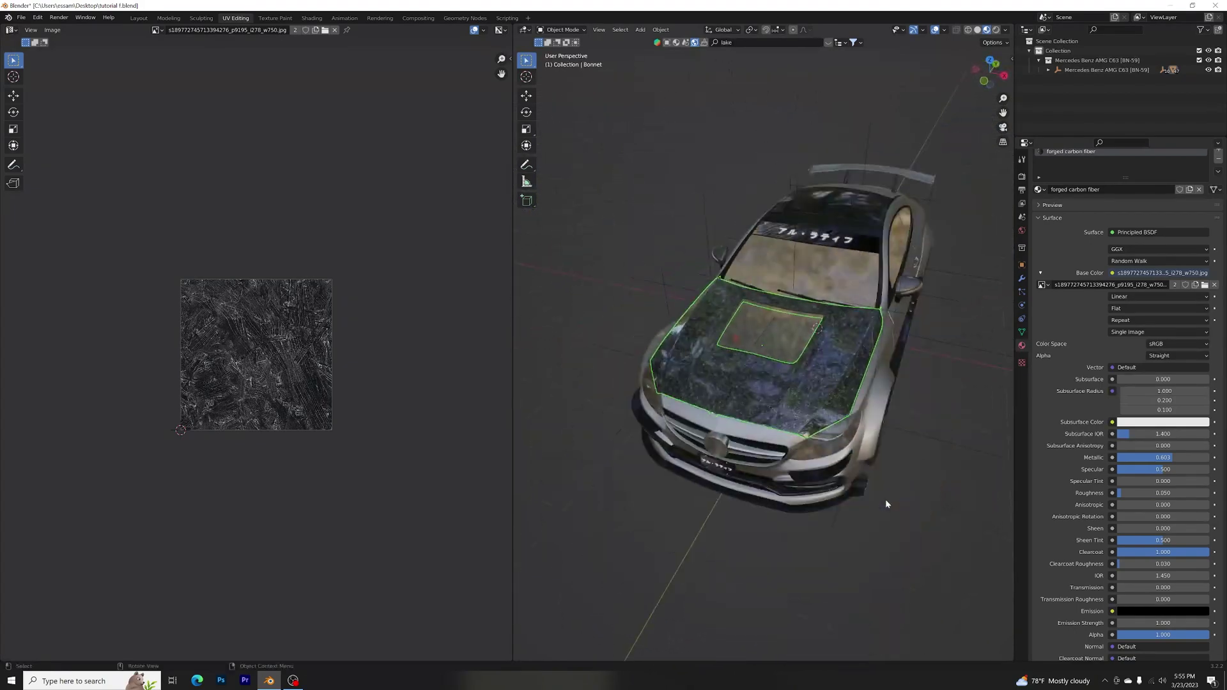
pyautogui.scroll(2, 886, 505)
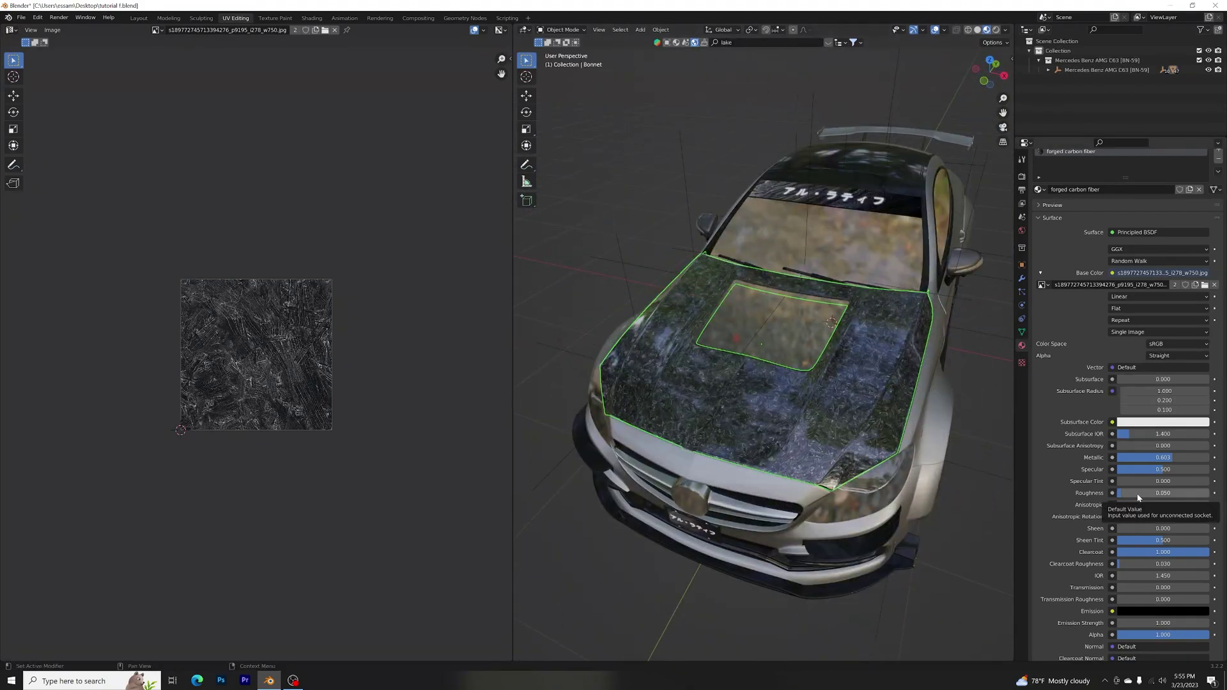
pyautogui.moveTo(1138, 497); pyautogui.dragTo(1142, 498)
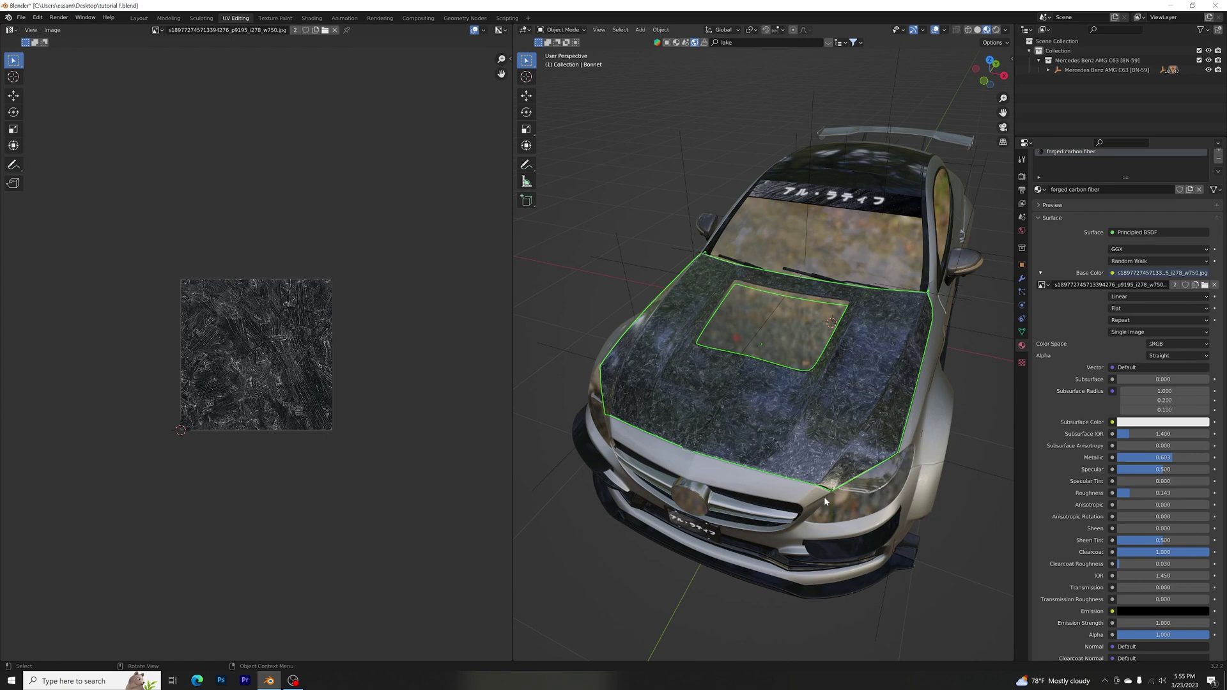
pyautogui.moveTo(824, 497); pyautogui.dragTo(782, 228, button='middle')
pyautogui.moveTo(812, 272); pyautogui.dragTo(970, 198, button='middle')
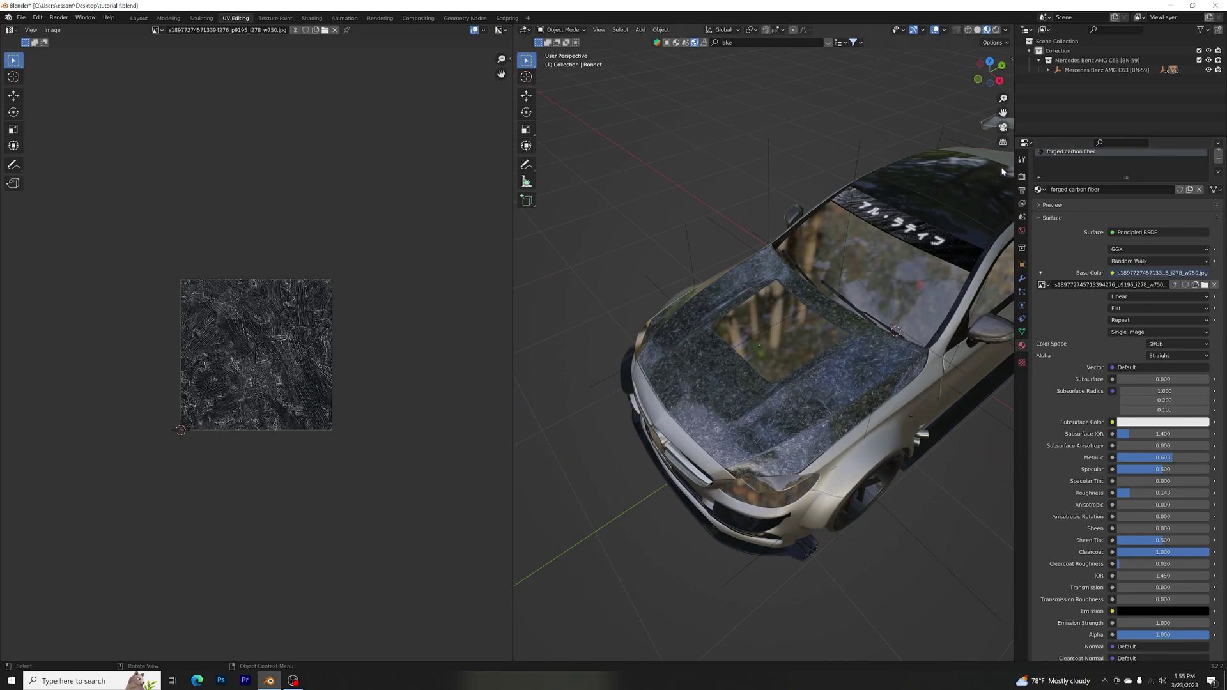
# Step: Confirm Cycles on GPU Compute and orbit the bonnet in Rendered shading against the park backdrop
pyautogui.click(1022, 176)
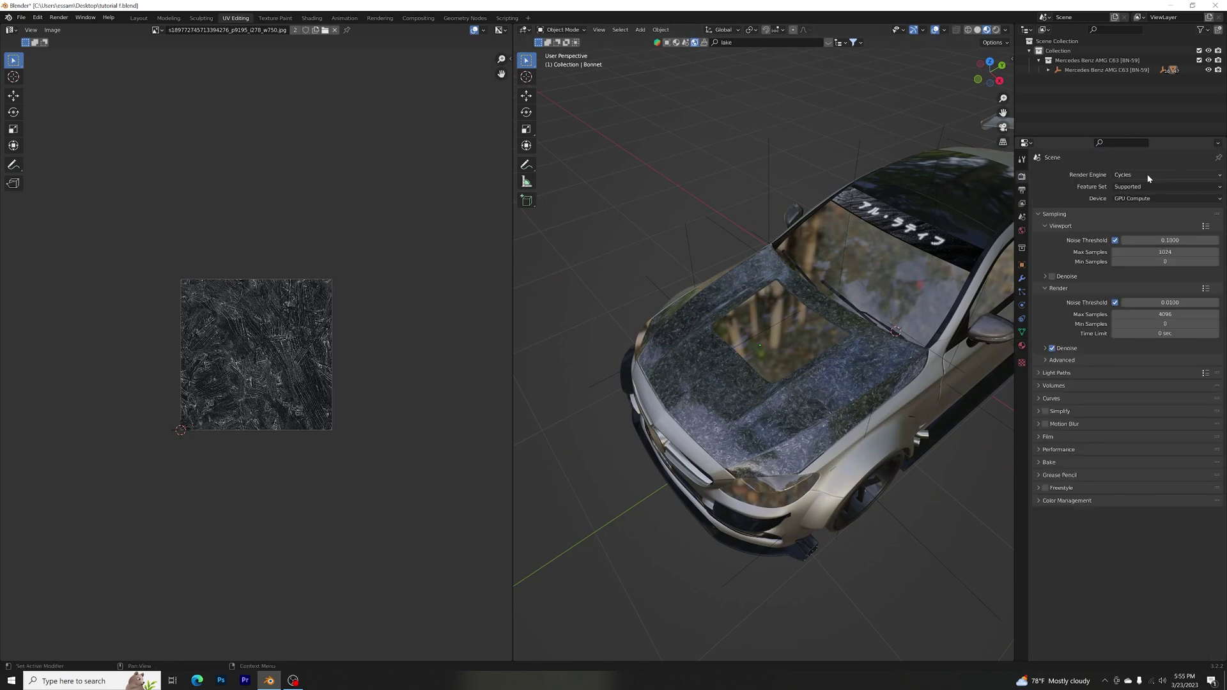
pyautogui.press('z')
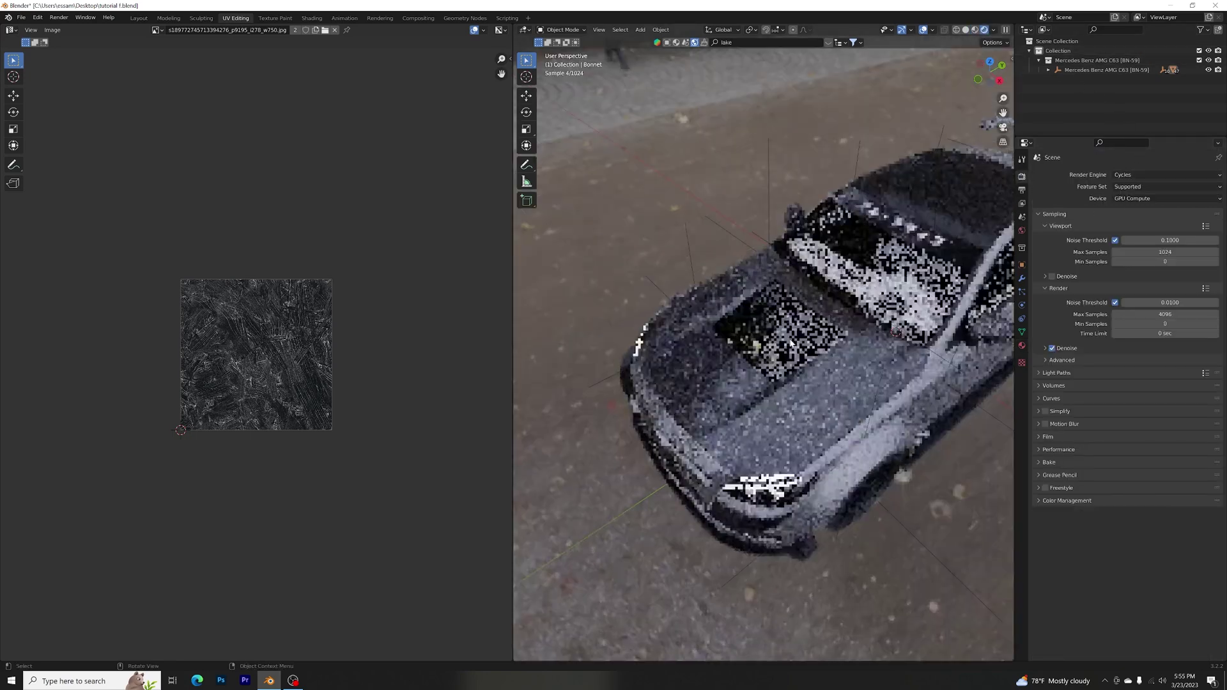
pyautogui.moveTo(663, 393)
pyautogui.mouseDown(button='middle')
pyautogui.moveTo(868, 380)
pyautogui.moveTo(720, 423)
pyautogui.mouseUp(button='middle')
pyautogui.scroll(4, 779, 417)
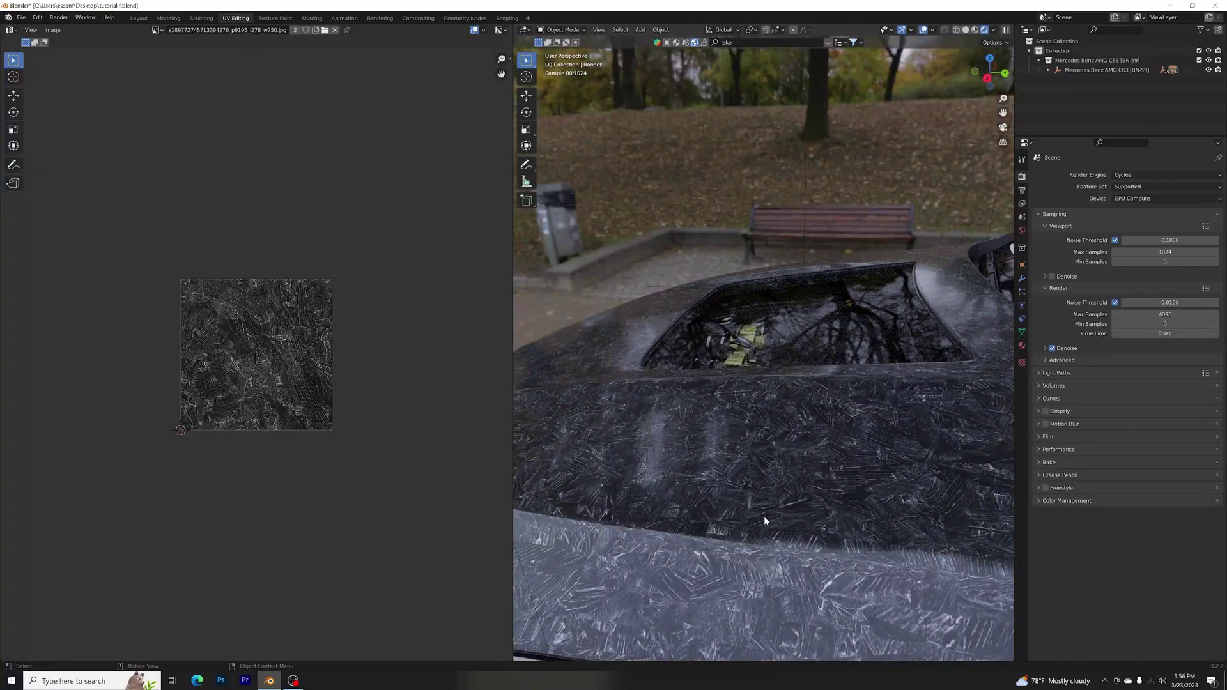
pyautogui.scroll(-5, 766, 496)
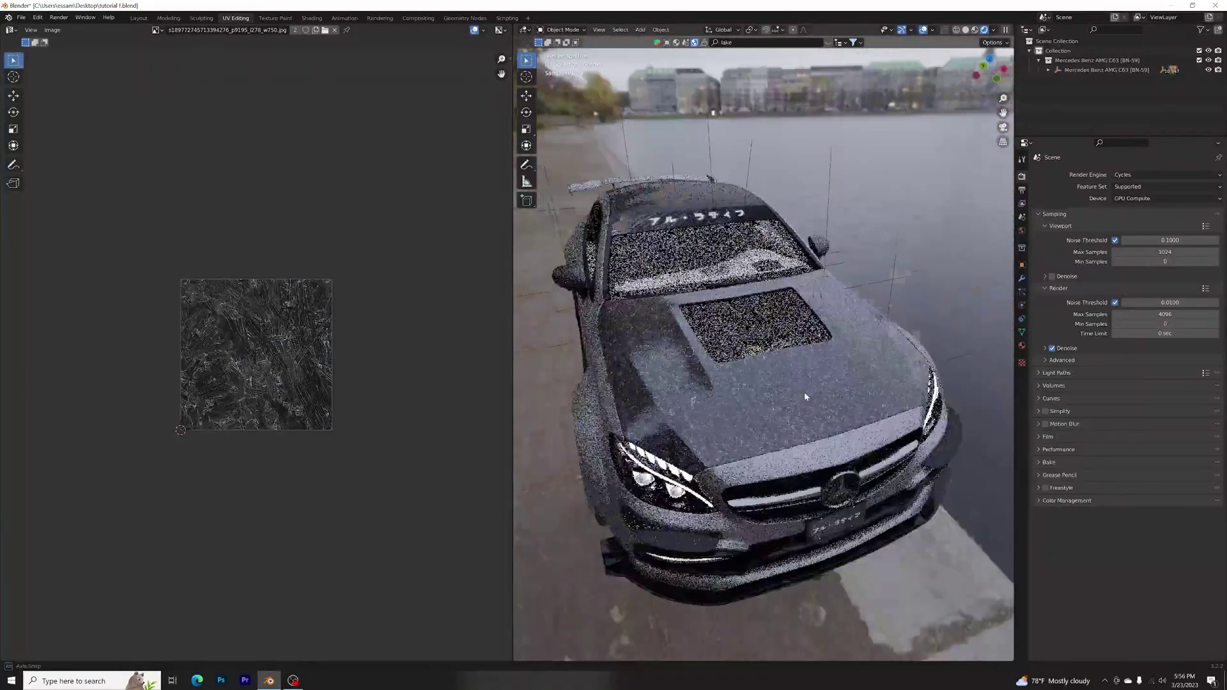
pyautogui.moveTo(829, 392); pyautogui.dragTo(828, 360, button='middle')
pyautogui.scroll(8, 828, 360)
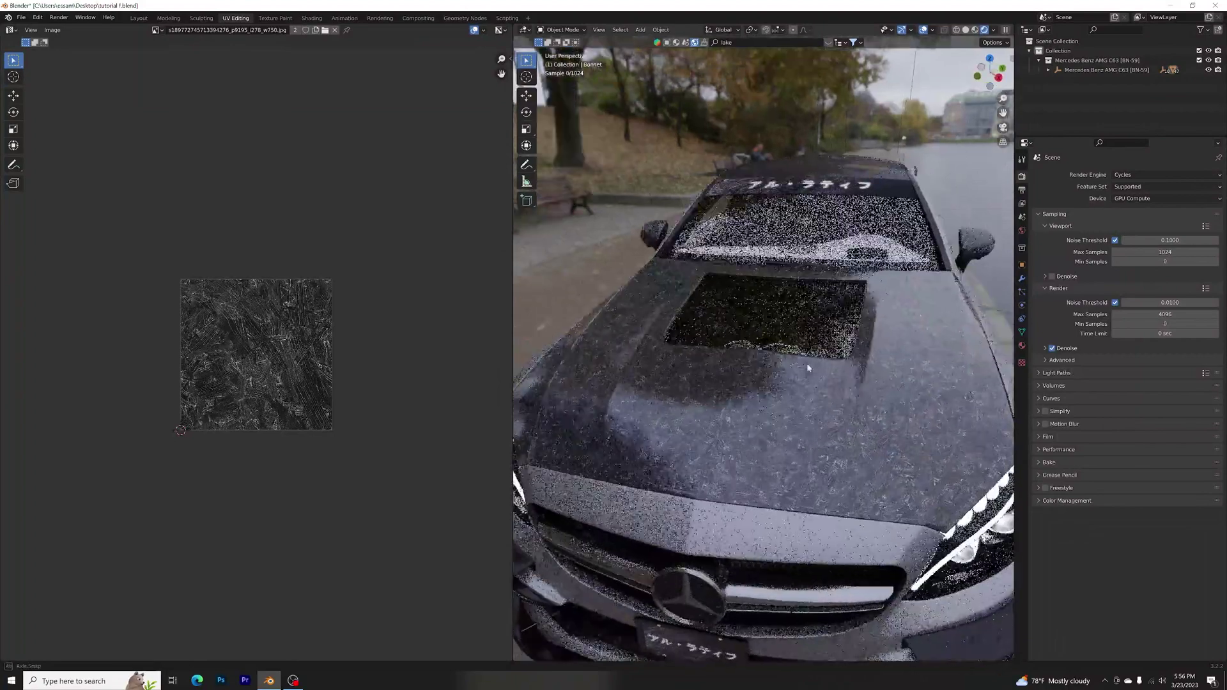
# Step: Switch the viewport from Rendered through Solid to Material Preview, viewing the car's front
pyautogui.click(968, 30)
pyautogui.scroll(-5, 688, 304)
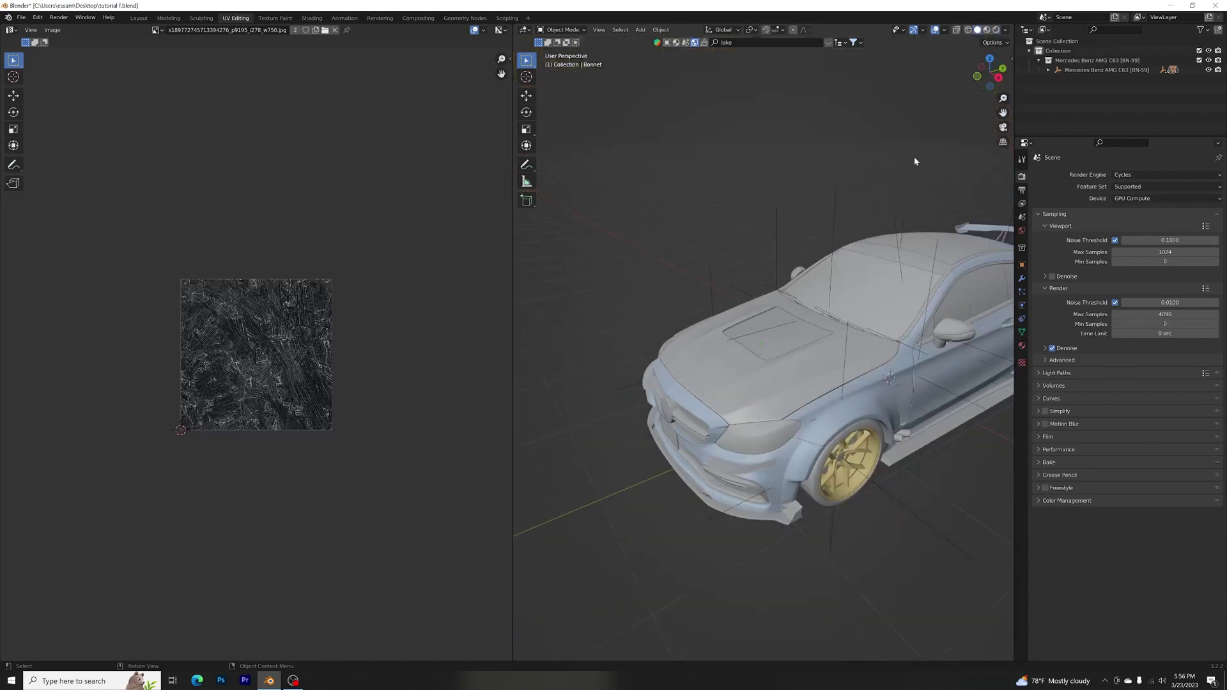
pyautogui.click(987, 30)
pyautogui.moveTo(767, 268); pyautogui.dragTo(853, 261, button='middle')
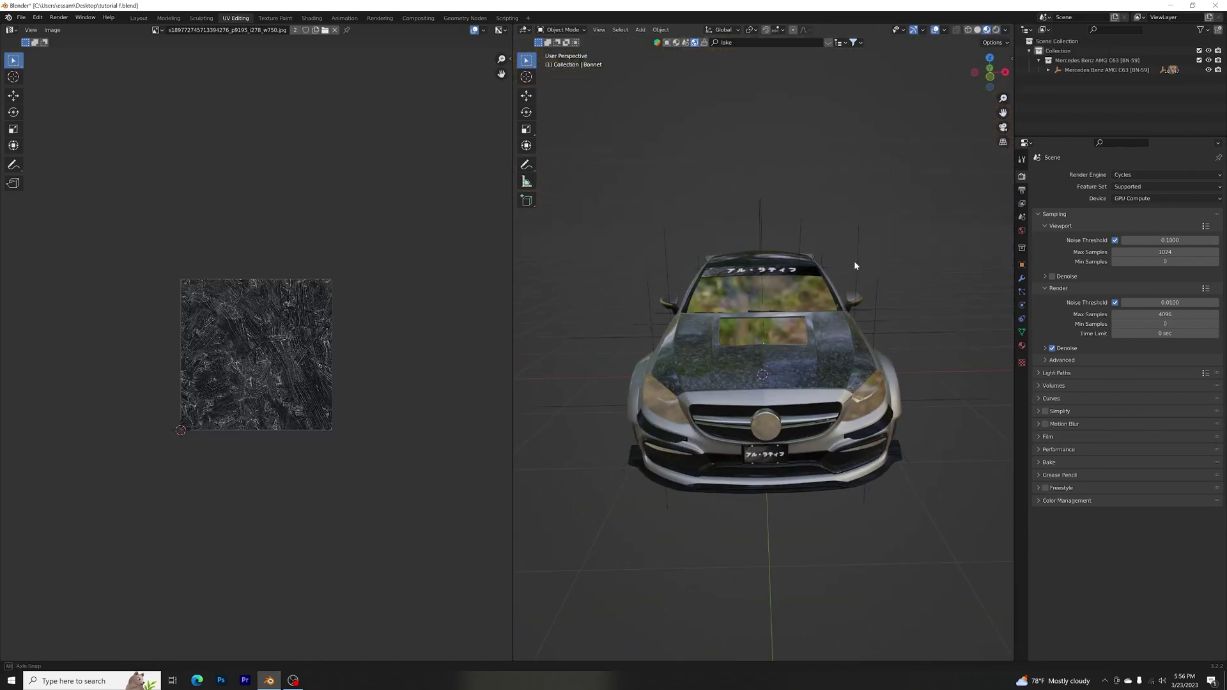
pyautogui.scroll(2, 822, 377)
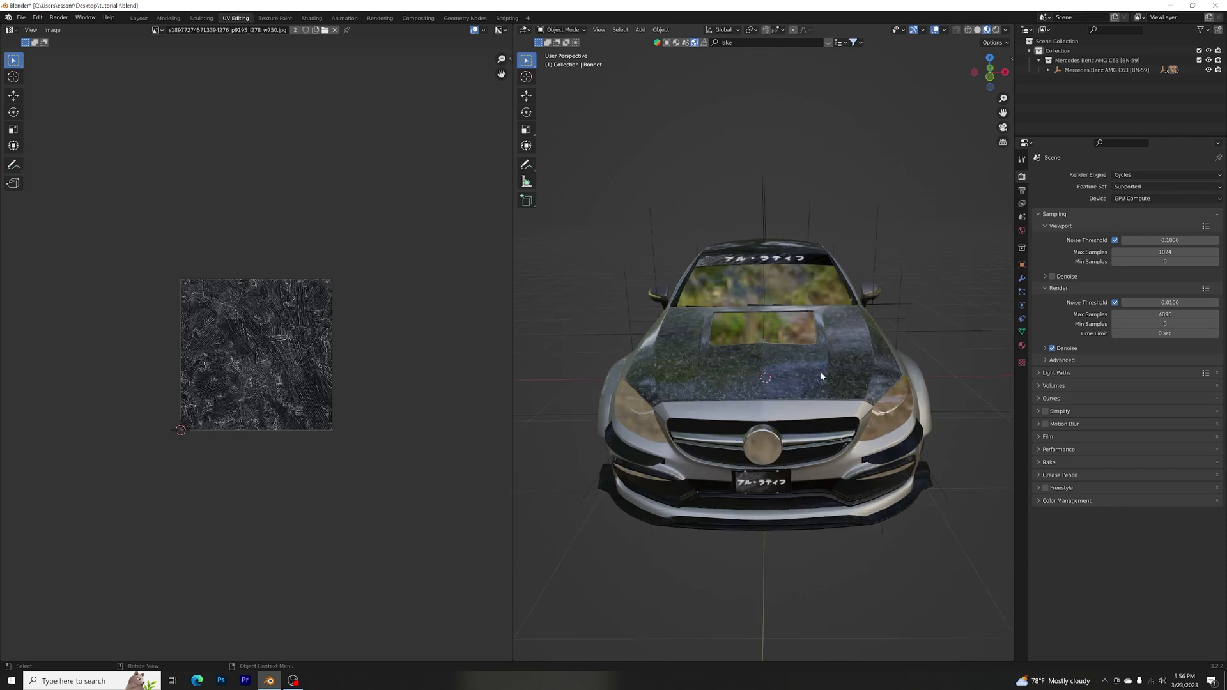